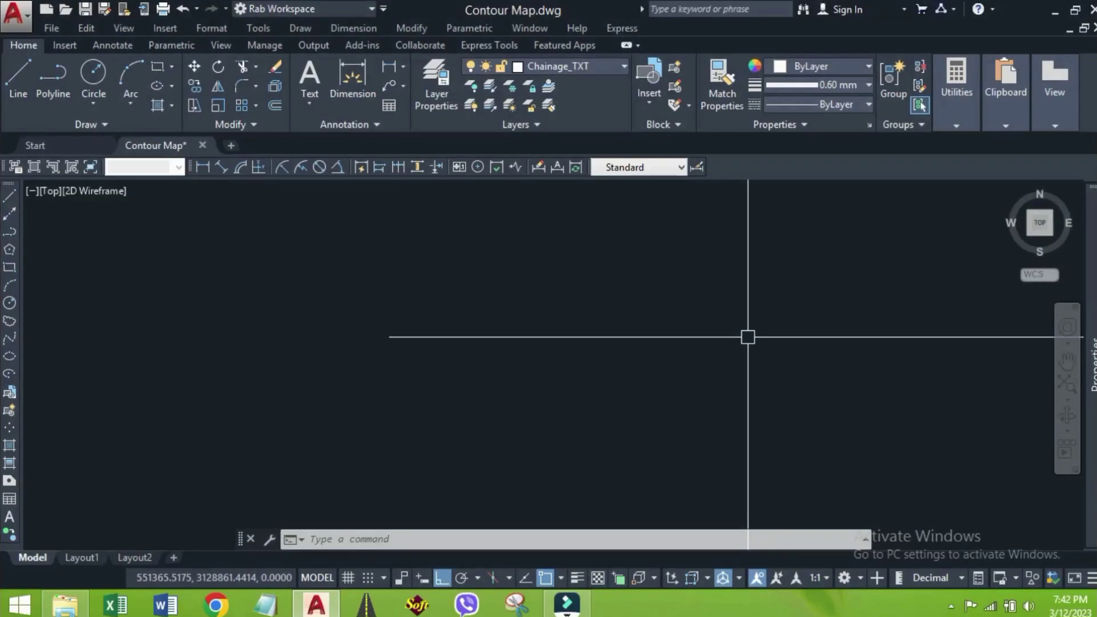
- Turn off the cyan Contour layer with LAYOFF by picking one of its contour lines
scroll(720, 330, "down", 2)
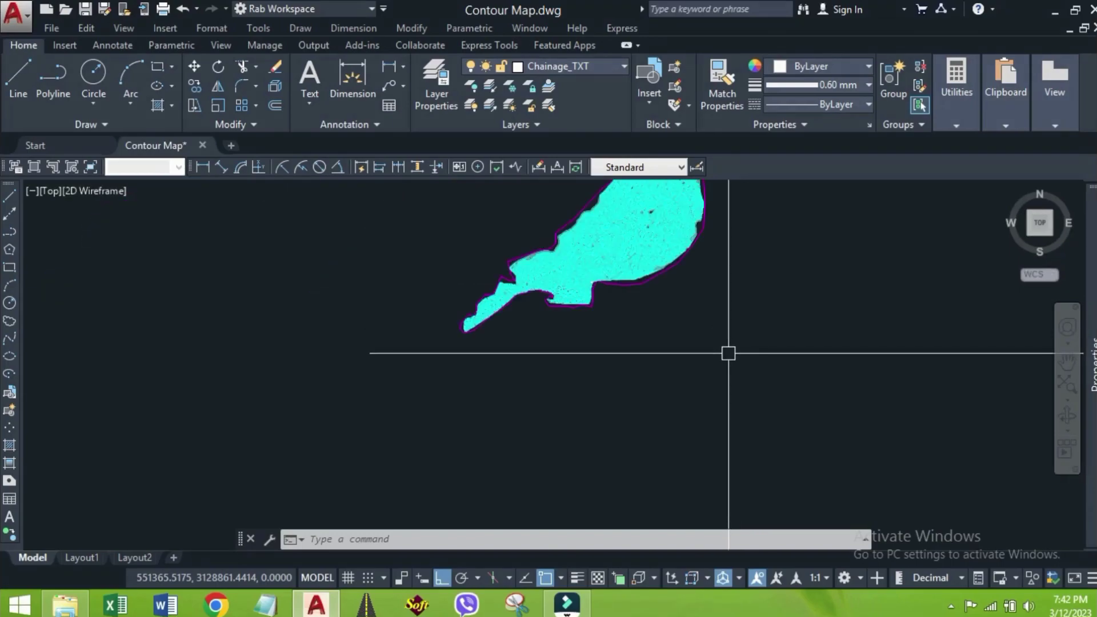
scroll(587, 283, "up", 4)
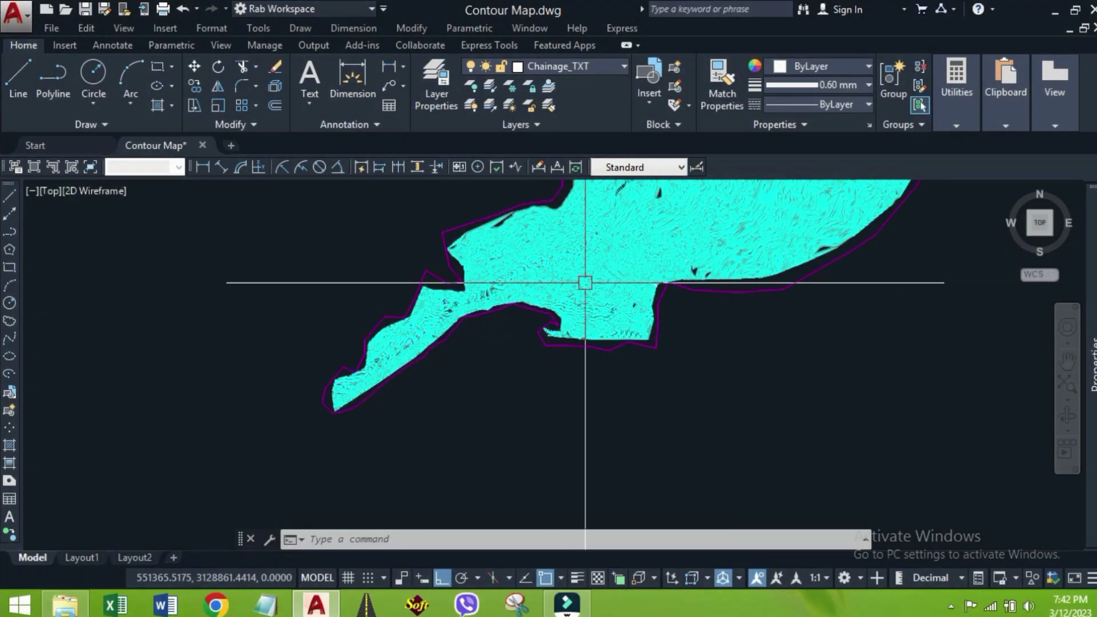
scroll(526, 349, "up", 5)
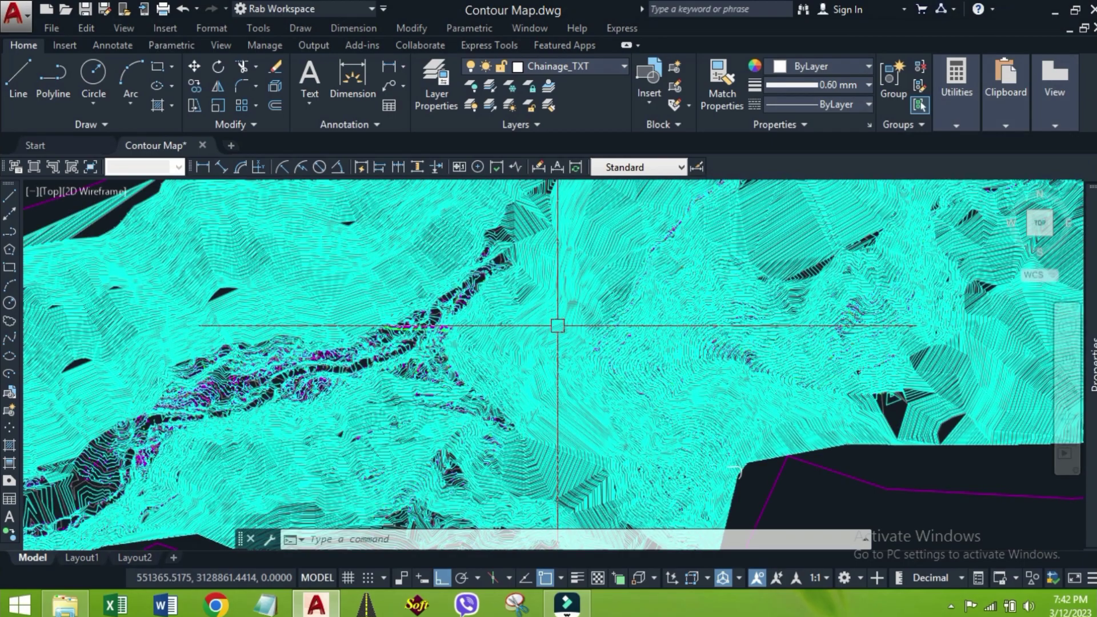
middle_click_drag(600, 339, 543, 360)
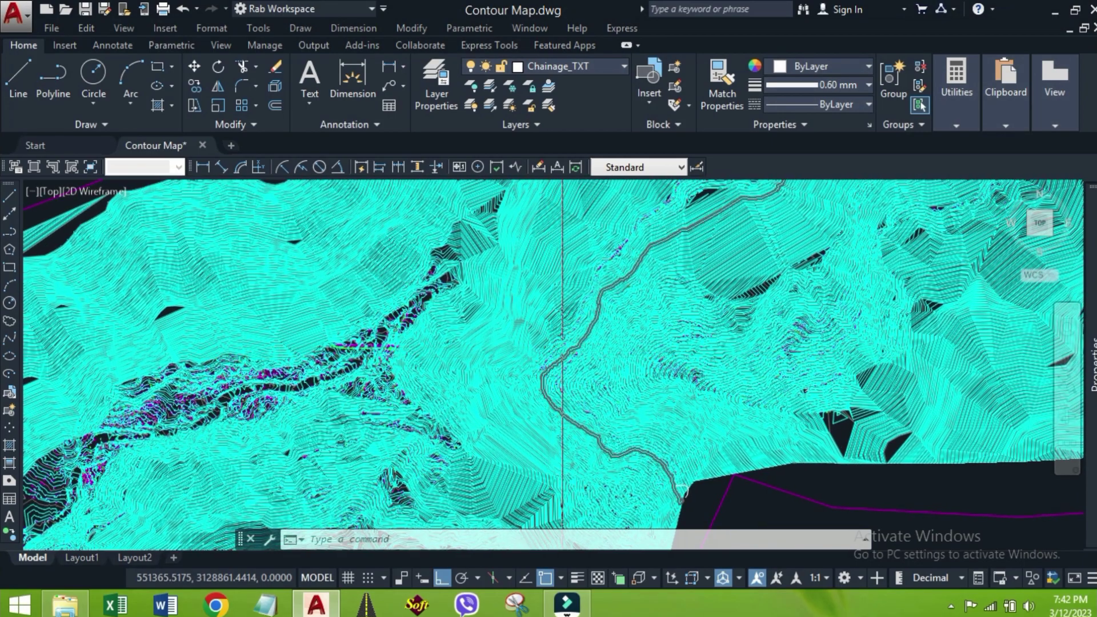
left_click(697, 361)
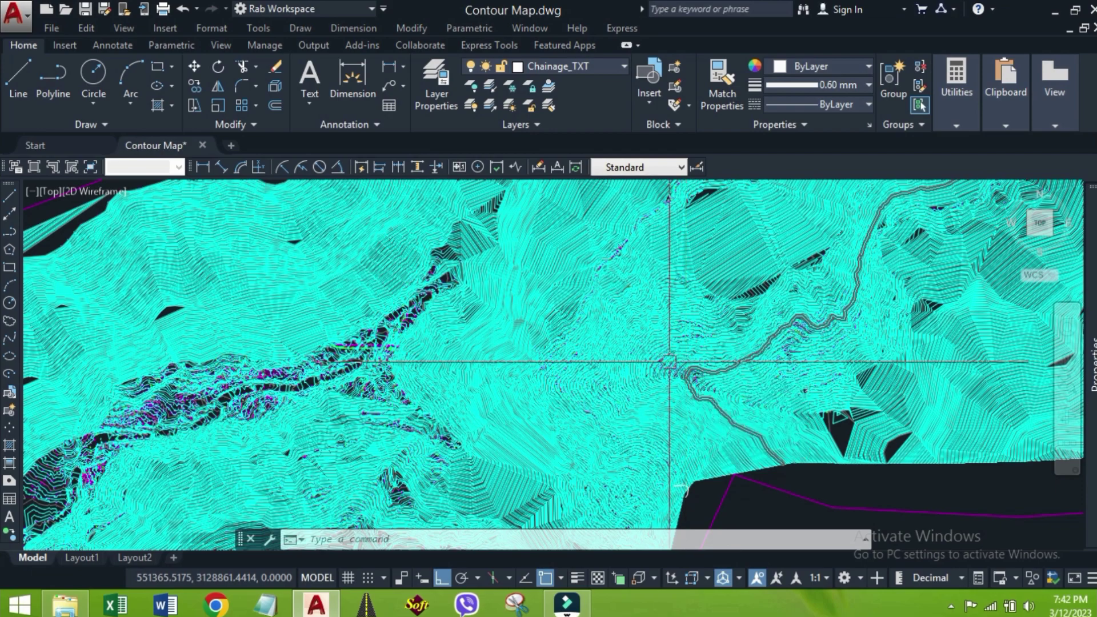
middle_click_drag(617, 298, 588, 310)
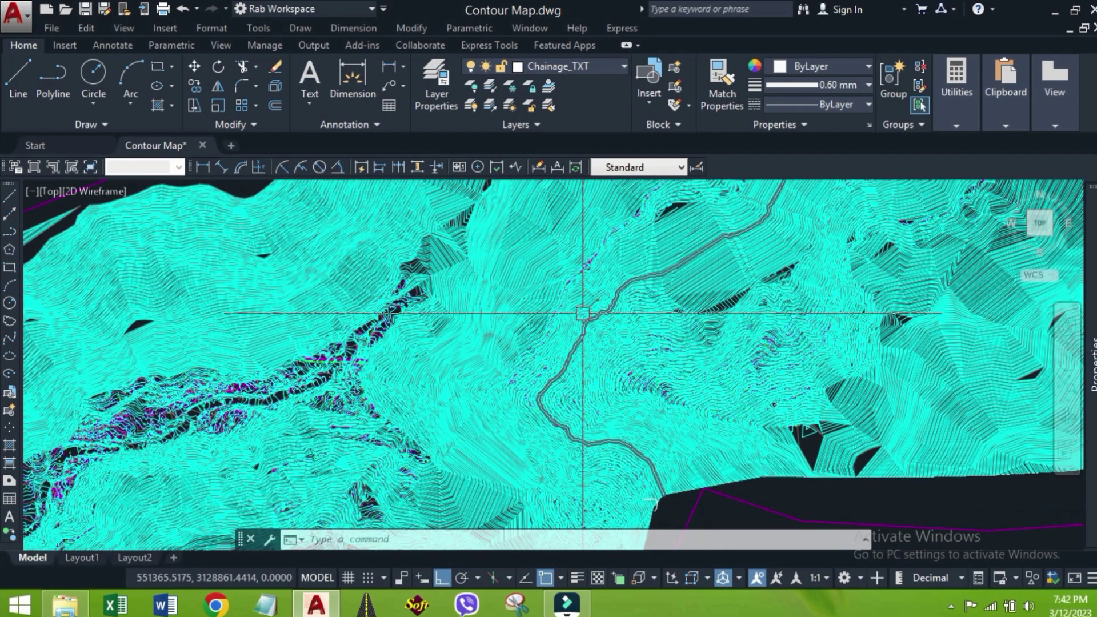
left_click(468, 88)
scroll(548, 354, "up", 3)
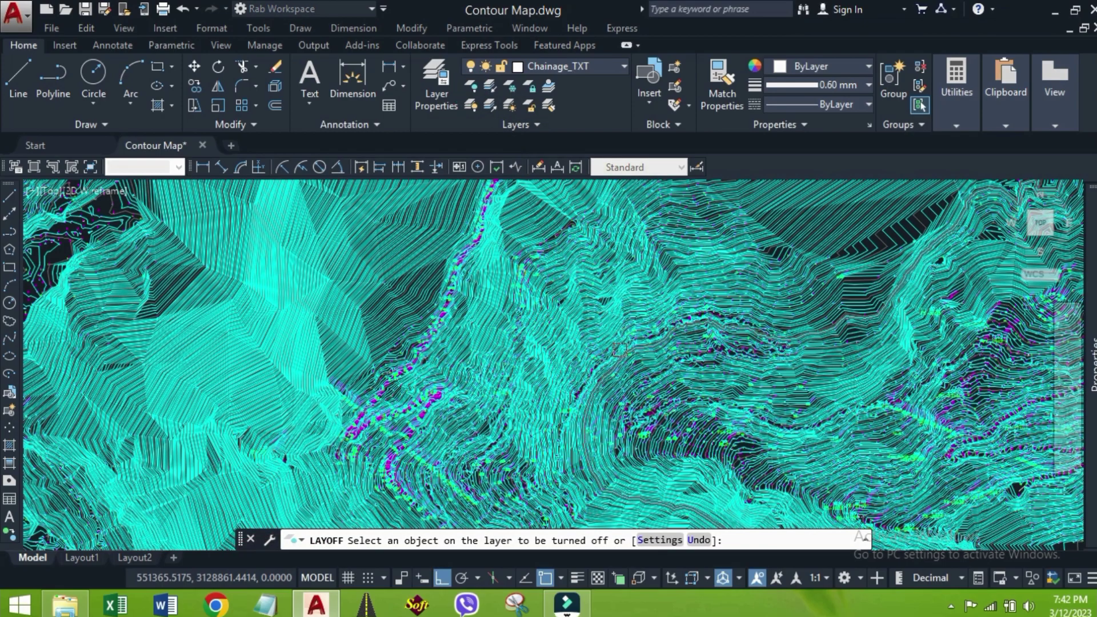
scroll(619, 349, "up", 5)
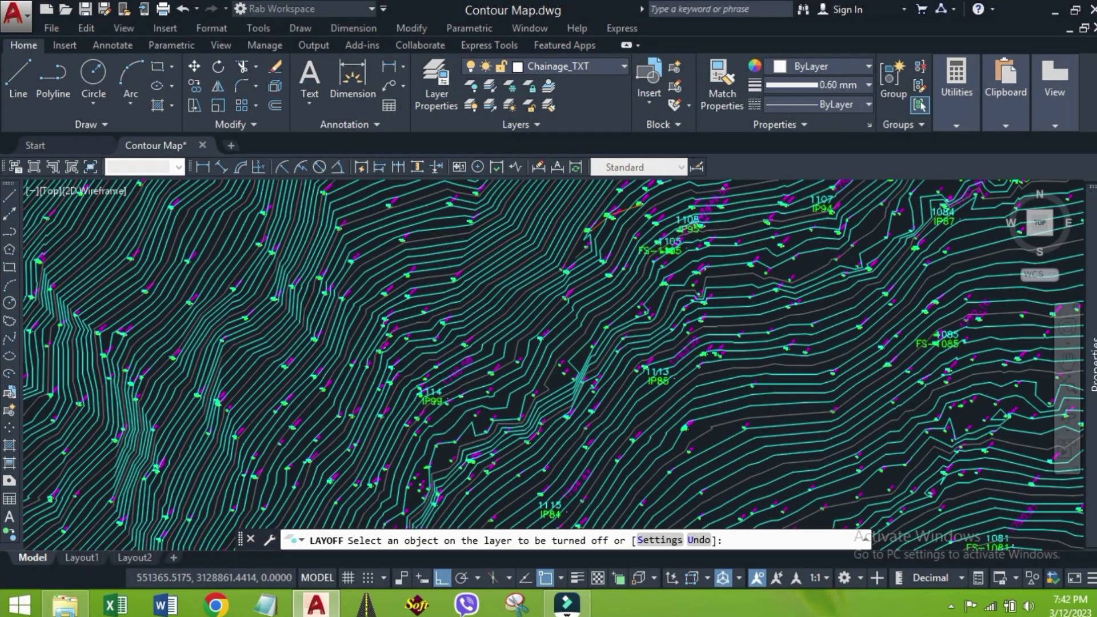
left_click(561, 329)
scroll(577, 329, "down", 8)
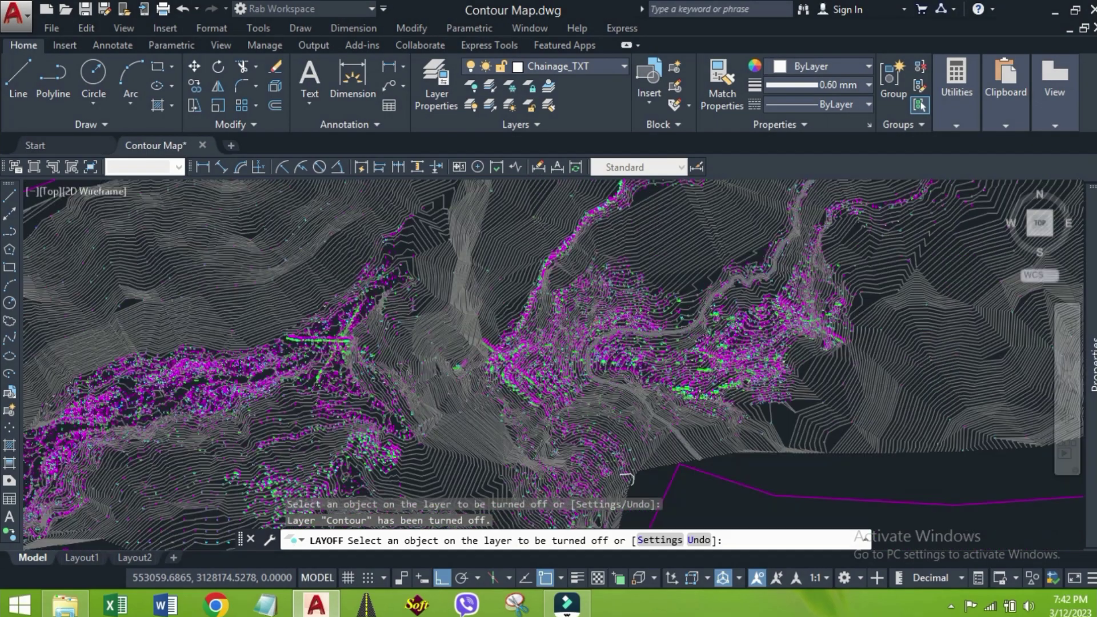
- Start a polyline at the valley's upper end and place the first angled vertices with Ortho off
left_click(63, 84)
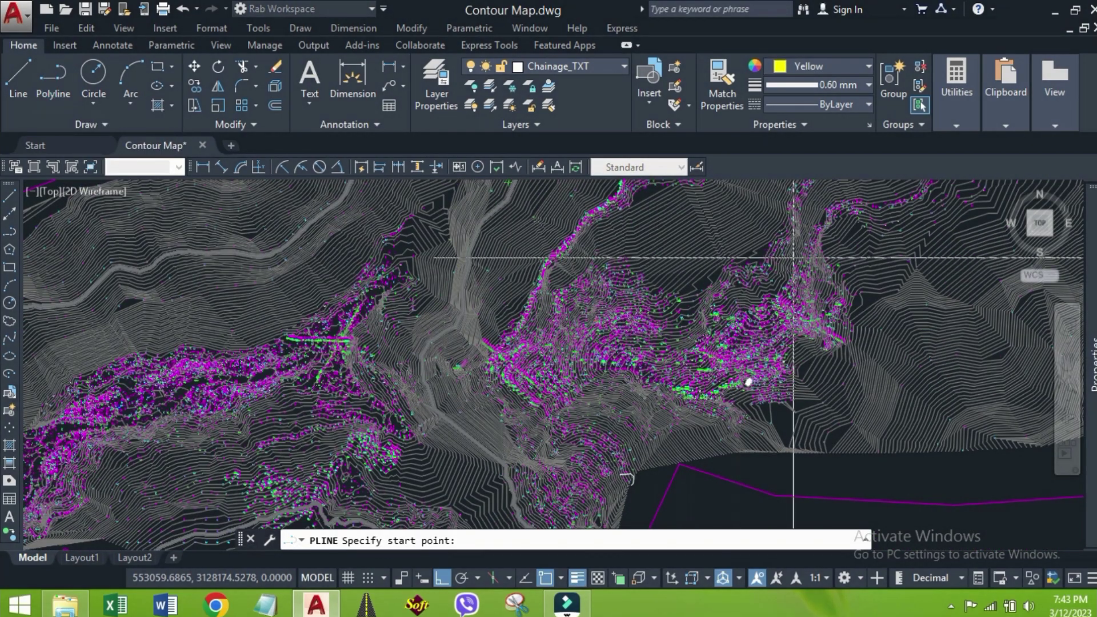
scroll(793, 257, "up", 5)
left_click(897, 247)
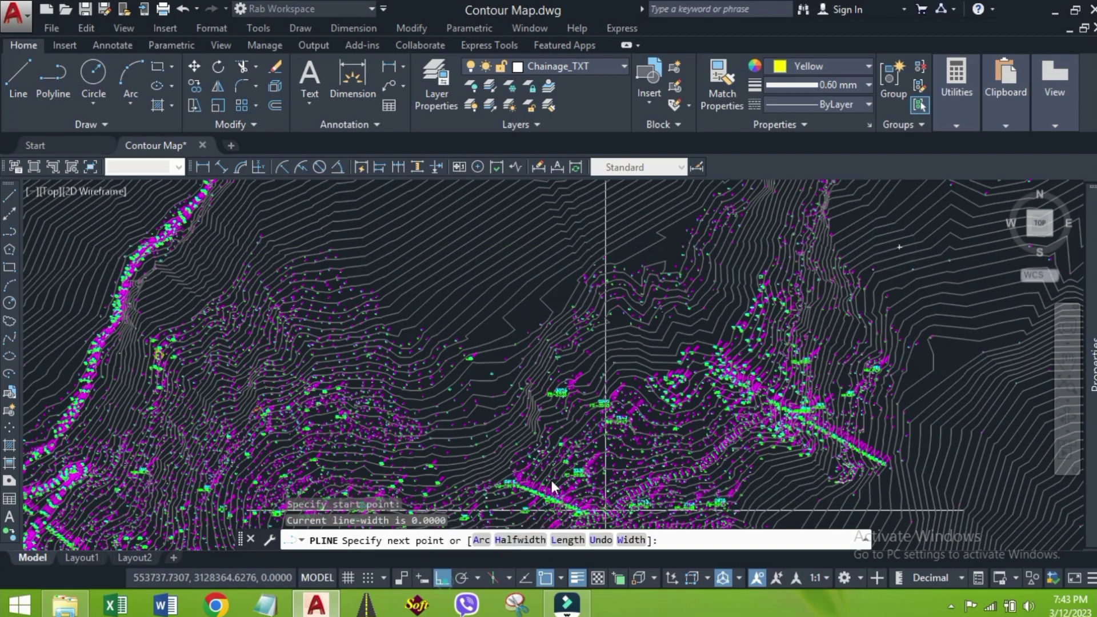
key("F8")
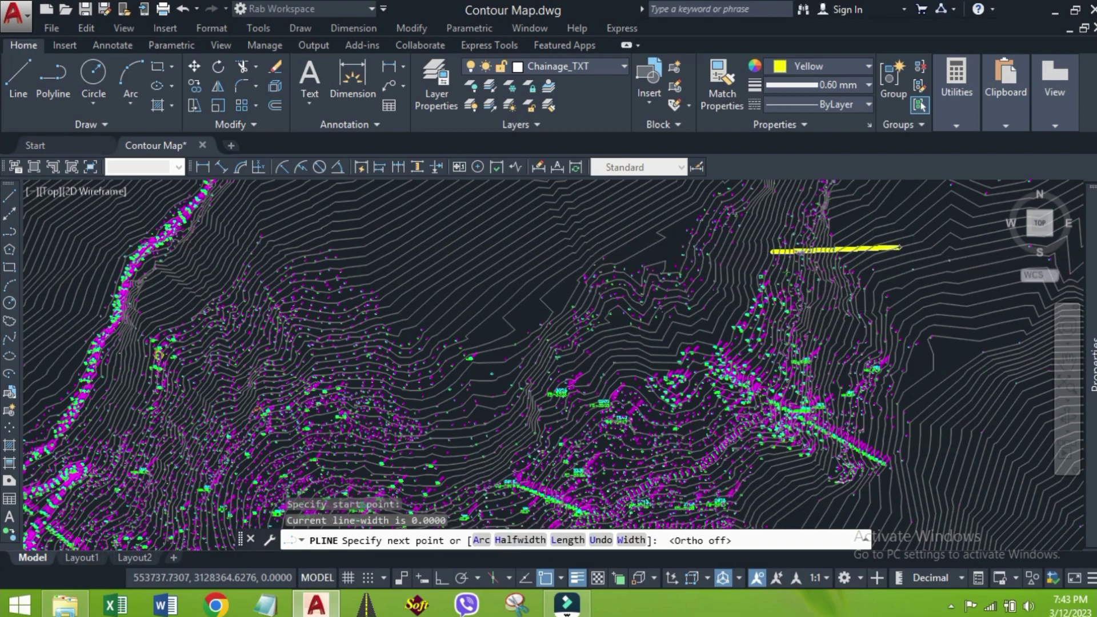
left_click(766, 250)
left_click(629, 324)
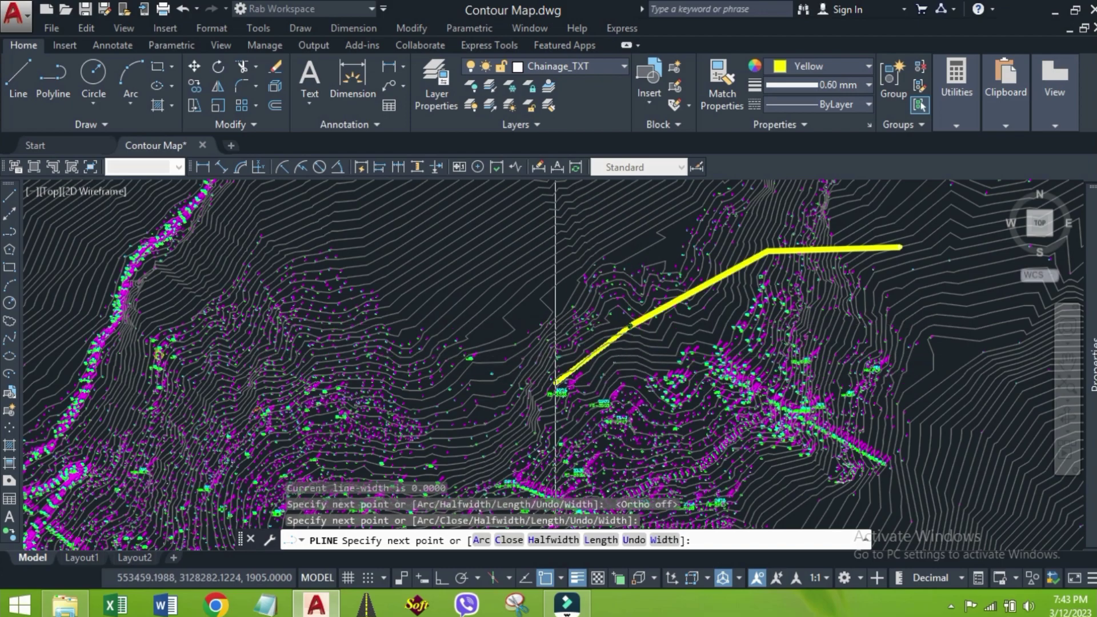
left_click(555, 383)
scroll(582, 393, "down", 2)
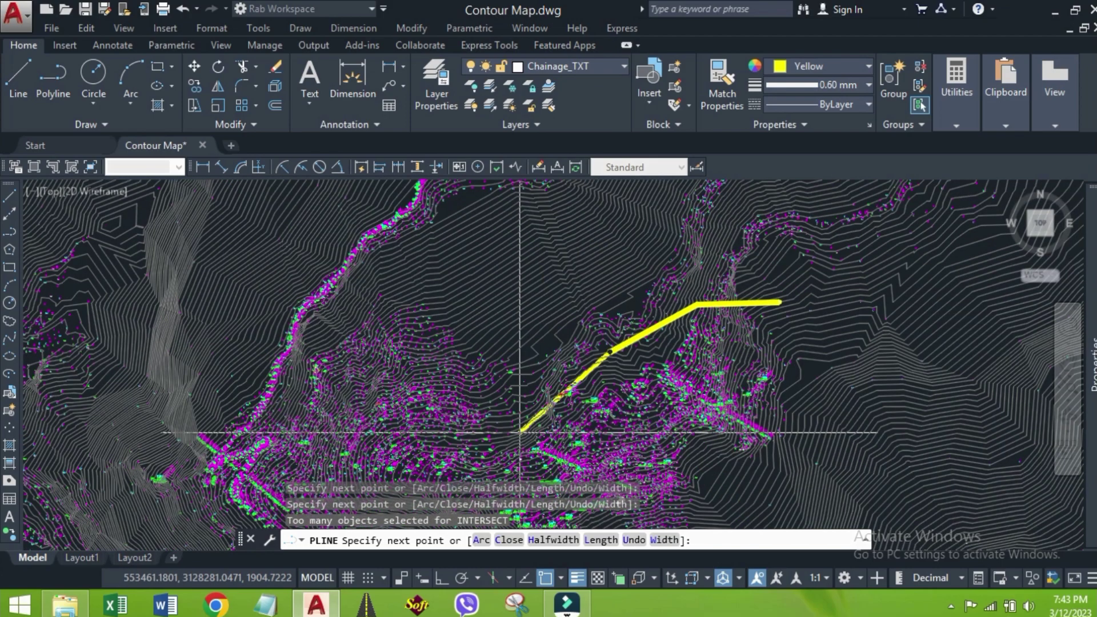
left_click(534, 428)
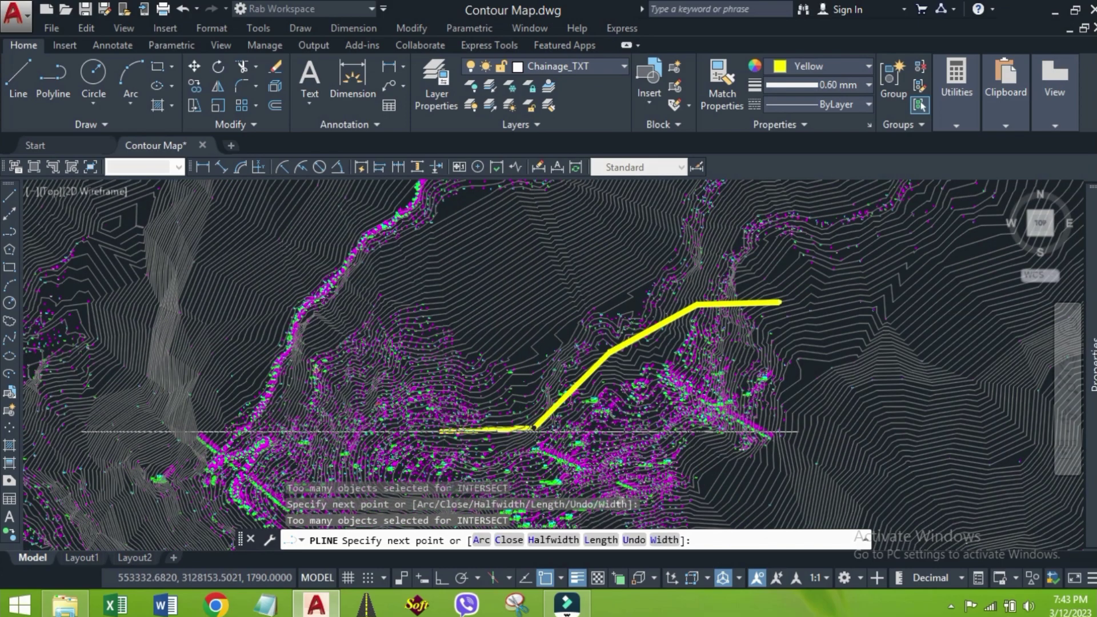
scroll(400, 432, "up", 2)
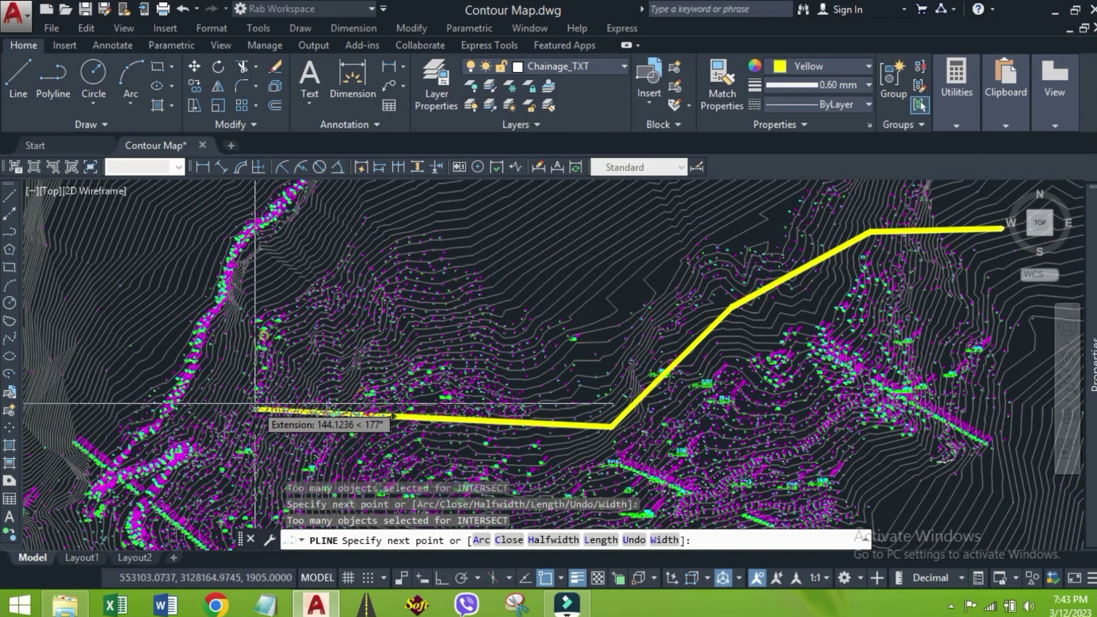
- Continue the alignment through the remaining valley survey points and finish the polyline
left_click(232, 384)
scroll(569, 440, "down", 3)
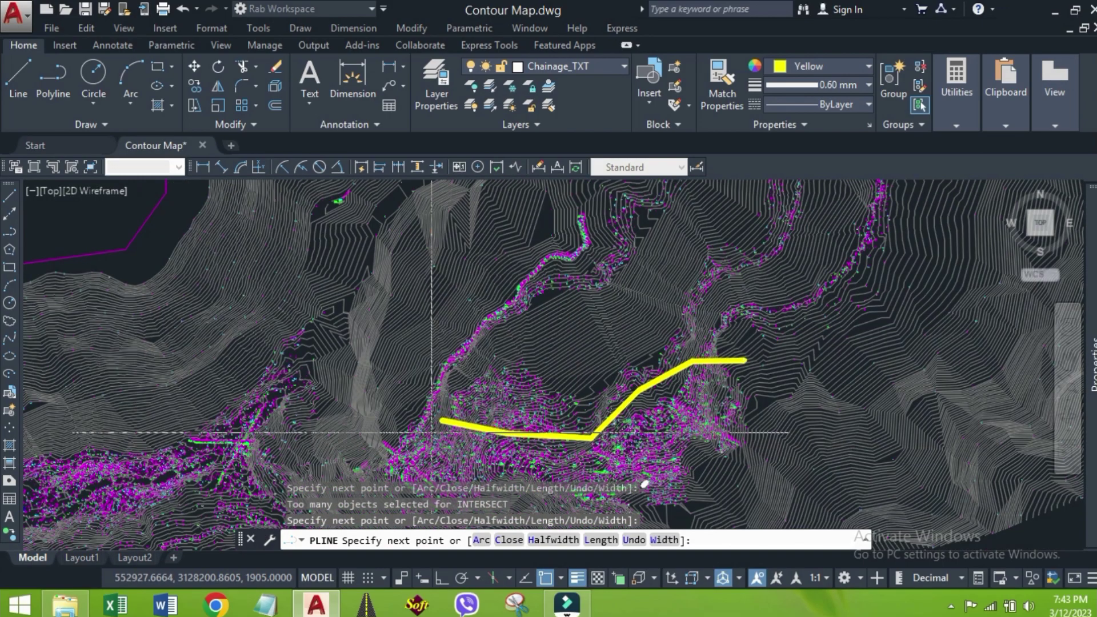
scroll(431, 433, "up", 3)
left_click(338, 384)
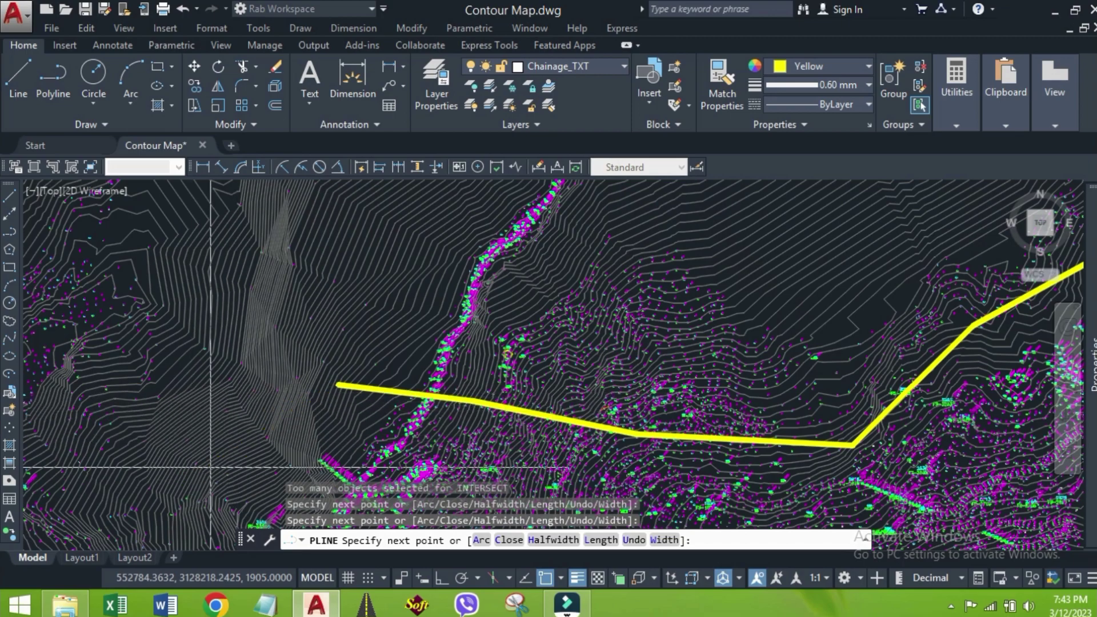
scroll(588, 263, "down", 2)
left_click(351, 393)
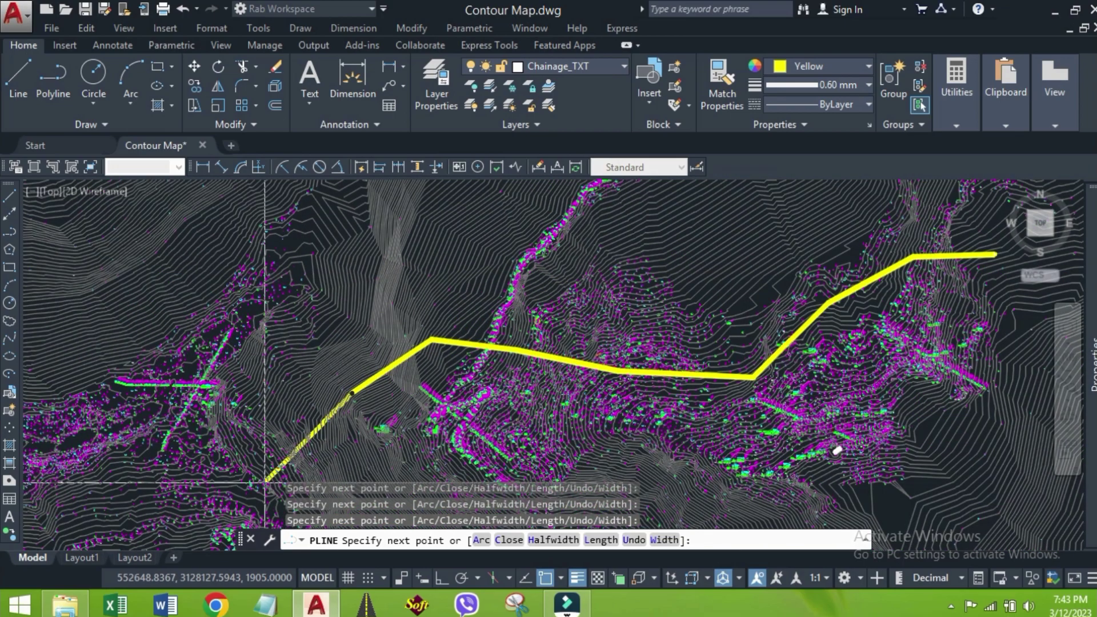
left_click(283, 462)
left_click(186, 439)
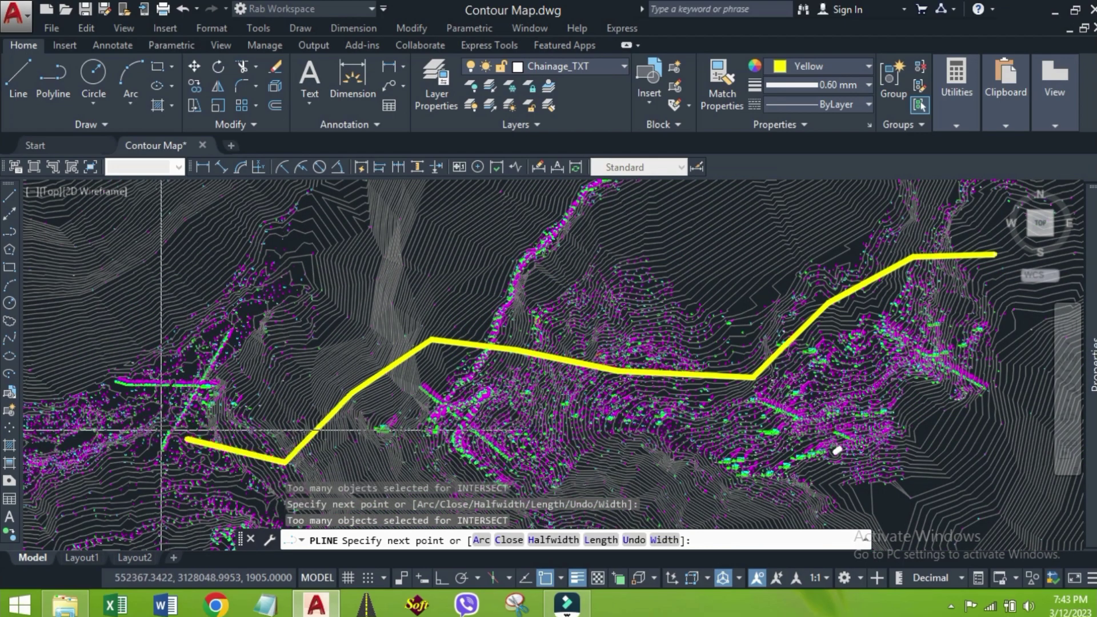
left_click(104, 378)
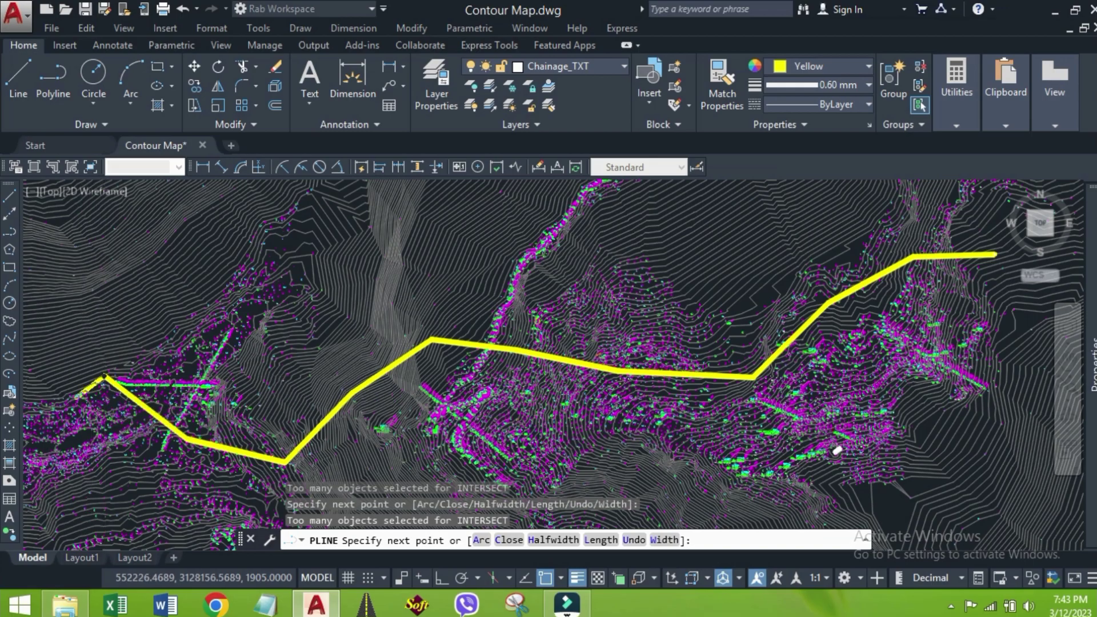
scroll(557, 311, "down", 4)
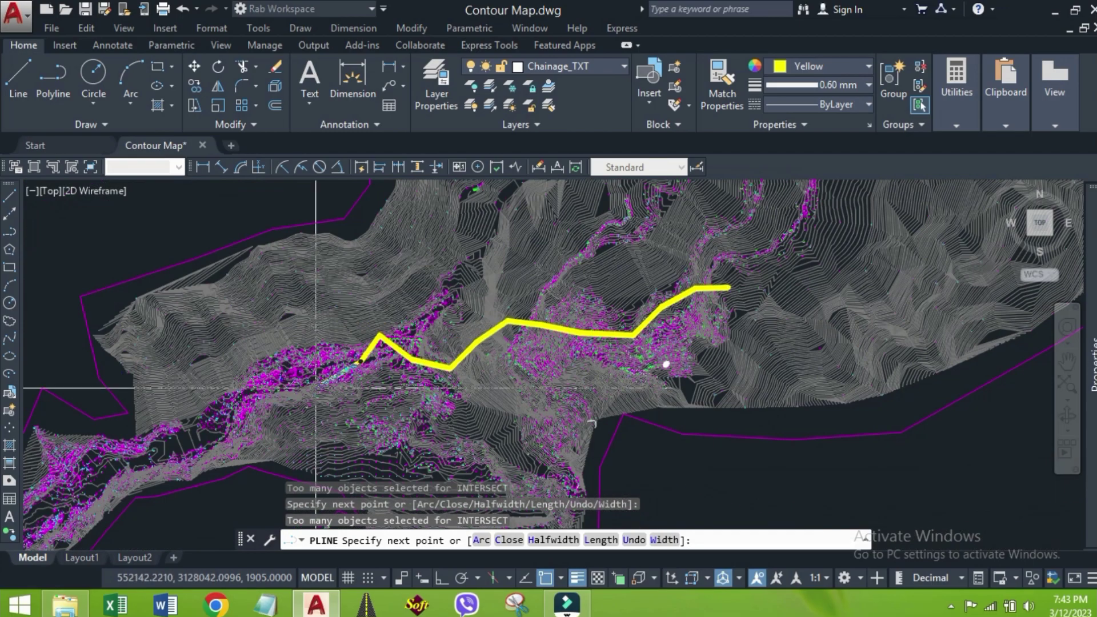
scroll(315, 388, "up", 4)
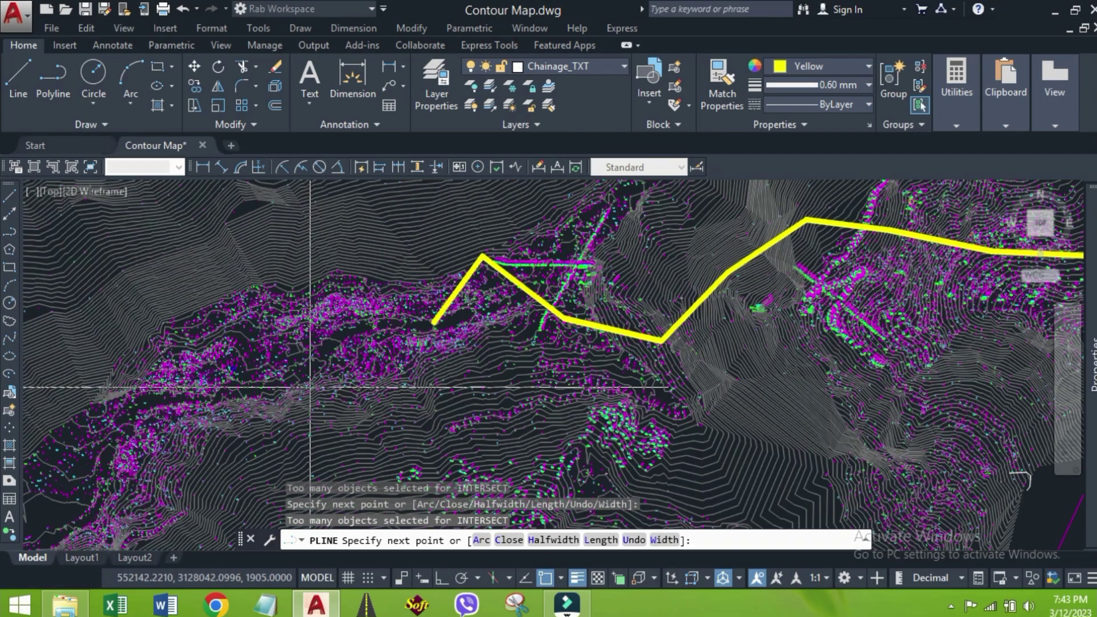
left_click(268, 359)
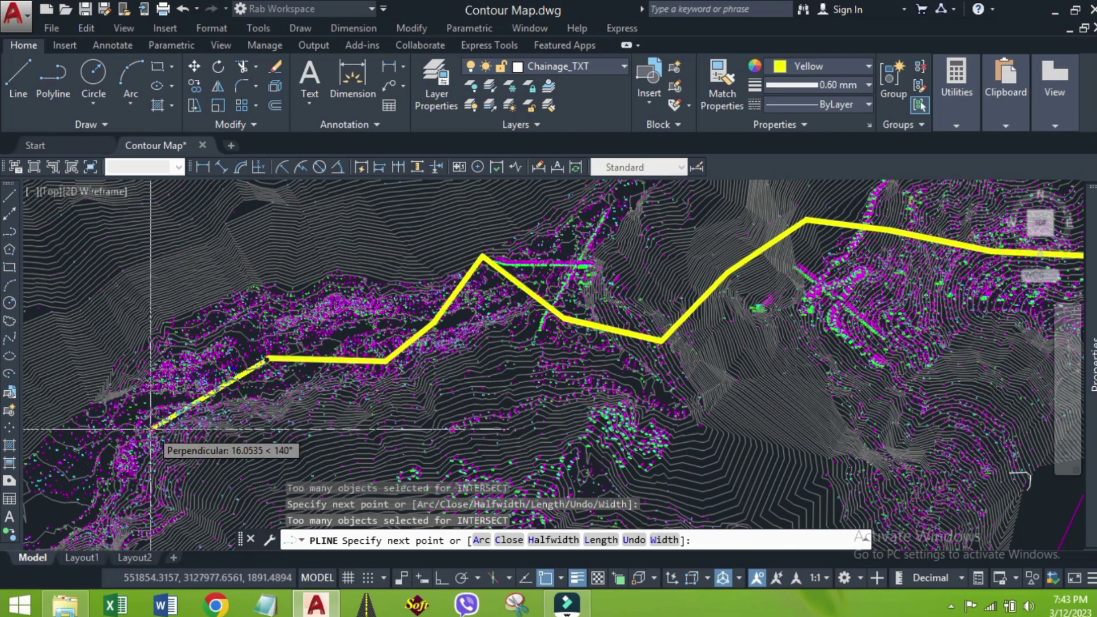
key("Escape")
scroll(151, 428, "down", 3)
- Inspect the polyline's vertex X/Y coordinates in Properties, stepping through successive vertices
double_click(576, 301)
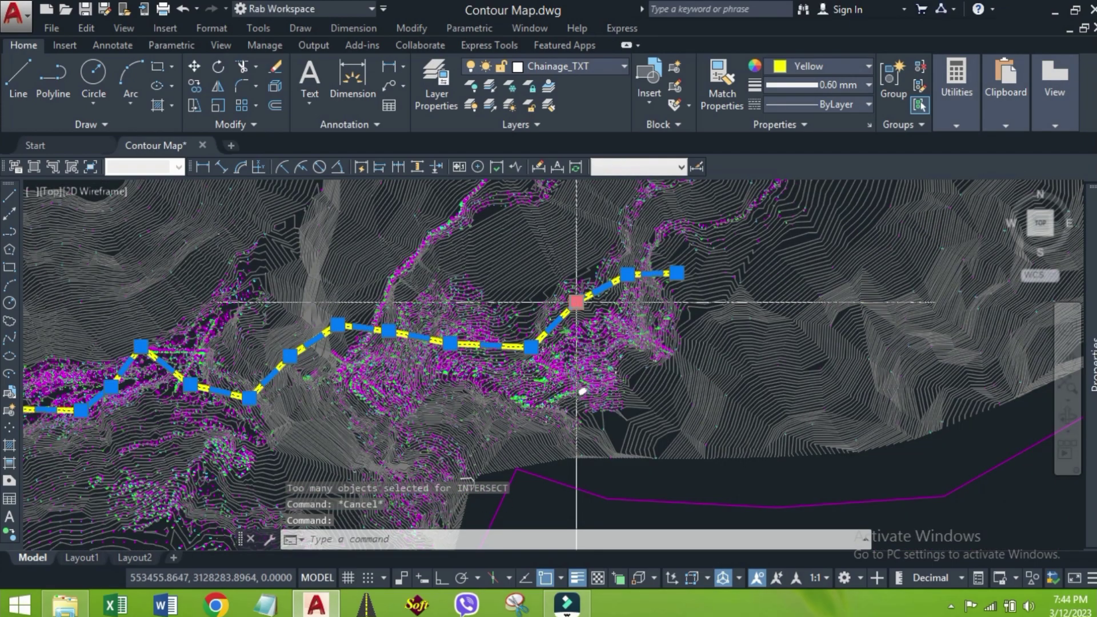
left_click(934, 429)
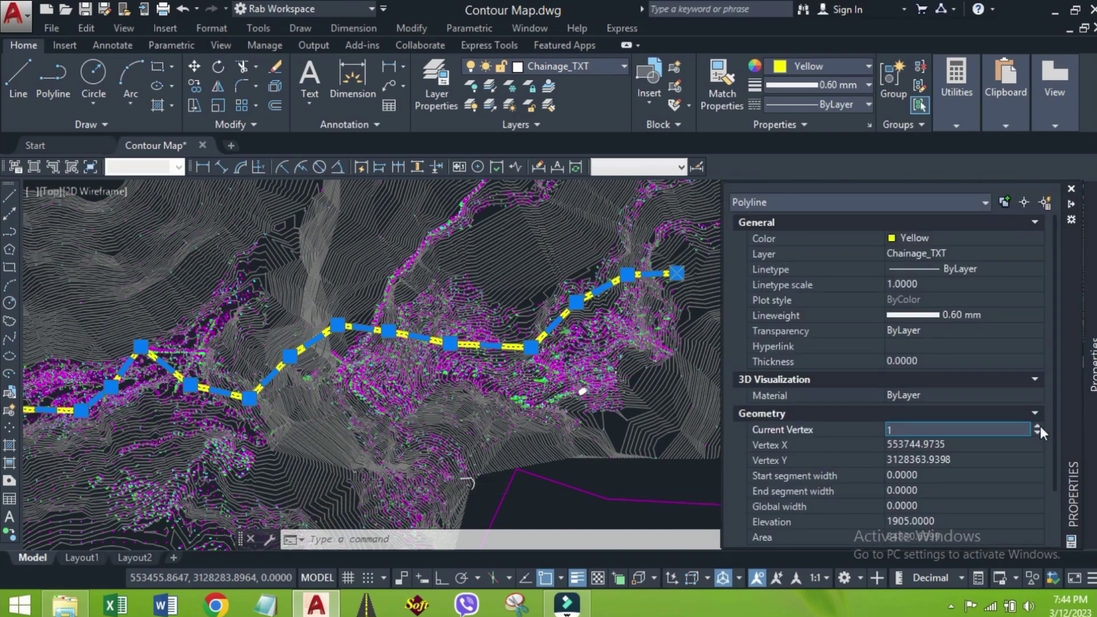
left_click(1037, 427)
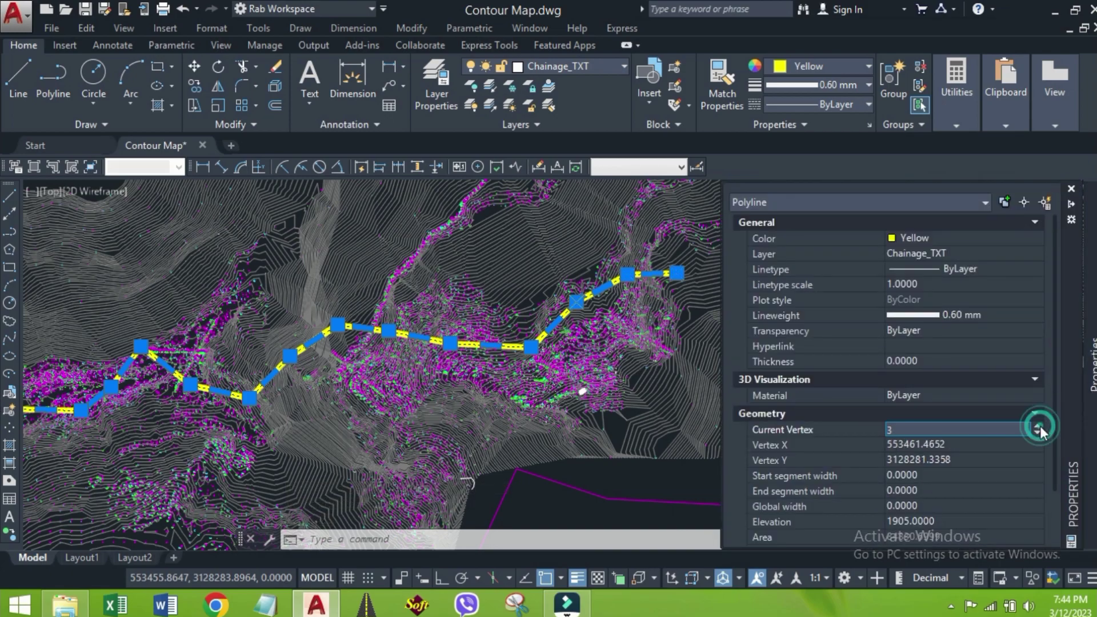
left_click(1037, 426)
- Select the yellow polyline, launch CadTools from the taskbar, then deselect the polyline
middle_click_drag(578, 365, 623, 367)
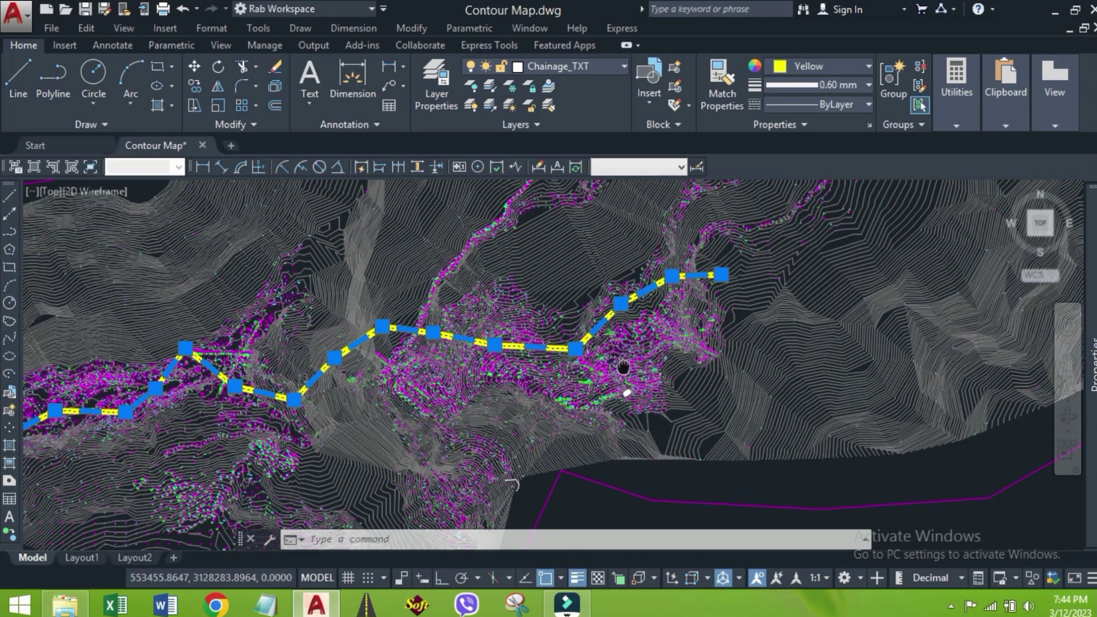
key("Escape")
middle_click_drag(552, 386, 617, 374)
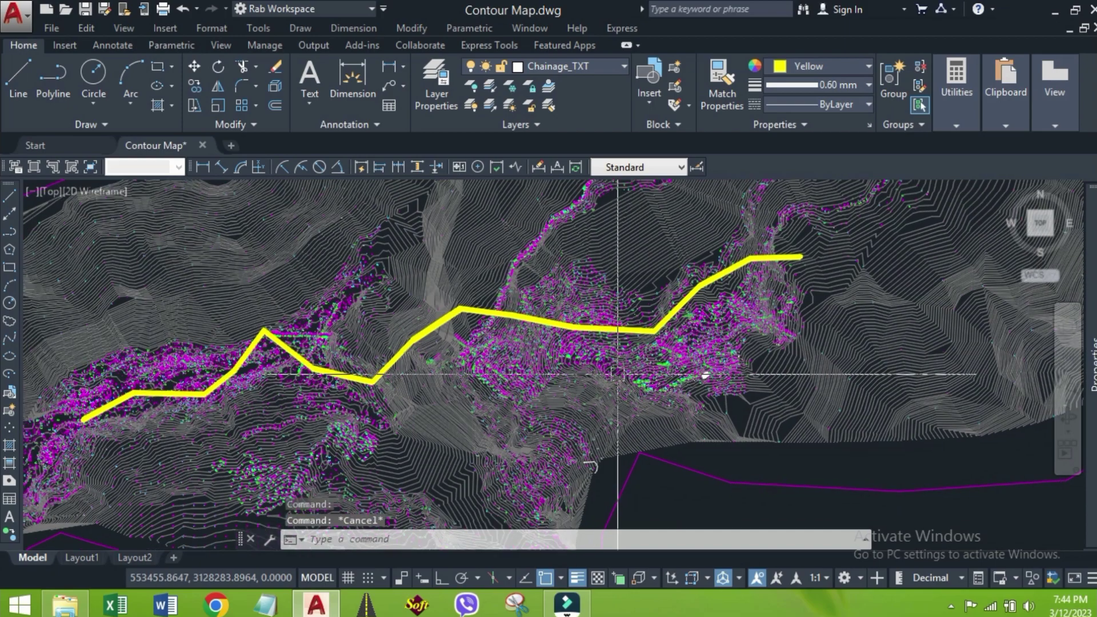
left_click(520, 316)
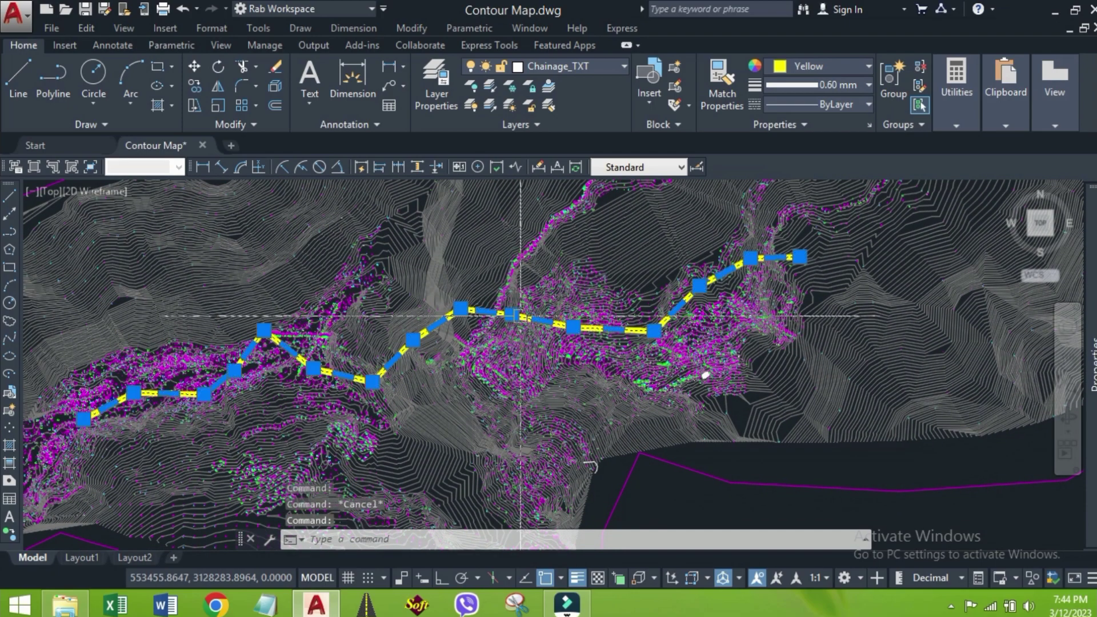
left_click(366, 605)
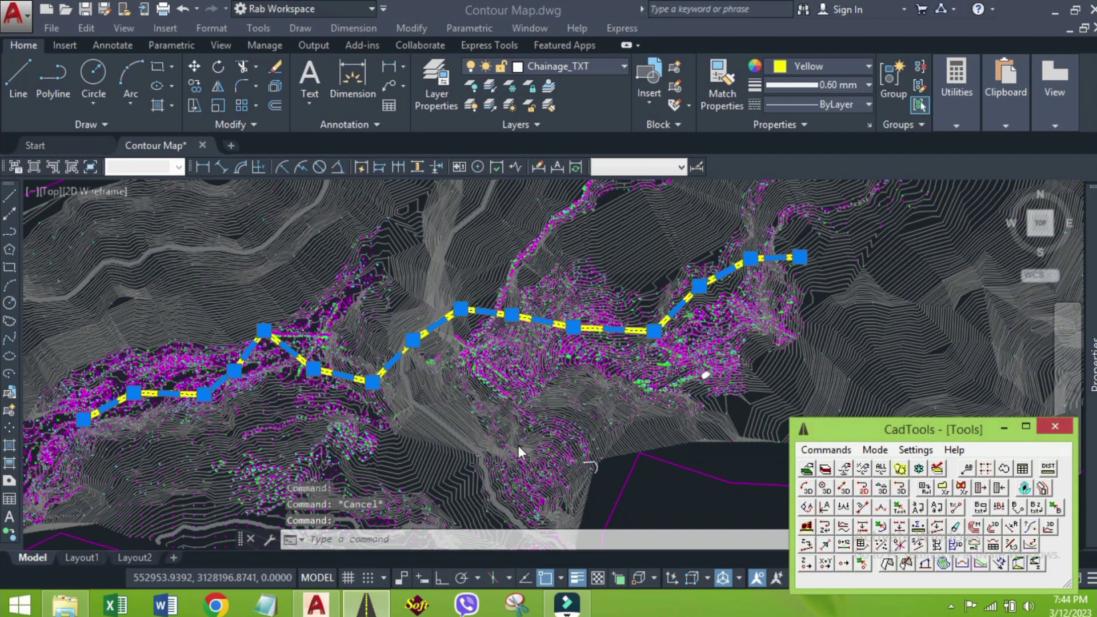
key("Escape")
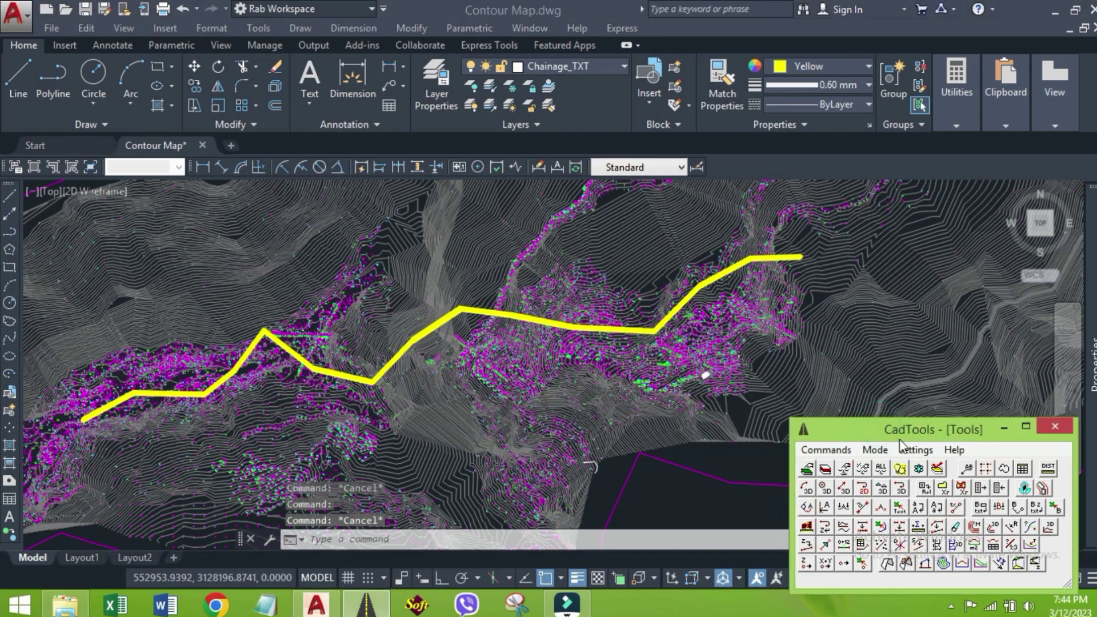
- Choose AutoCad 2020 (23.1) as the Cad version in CadTools Settings and confirm with Ok
left_click(910, 451)
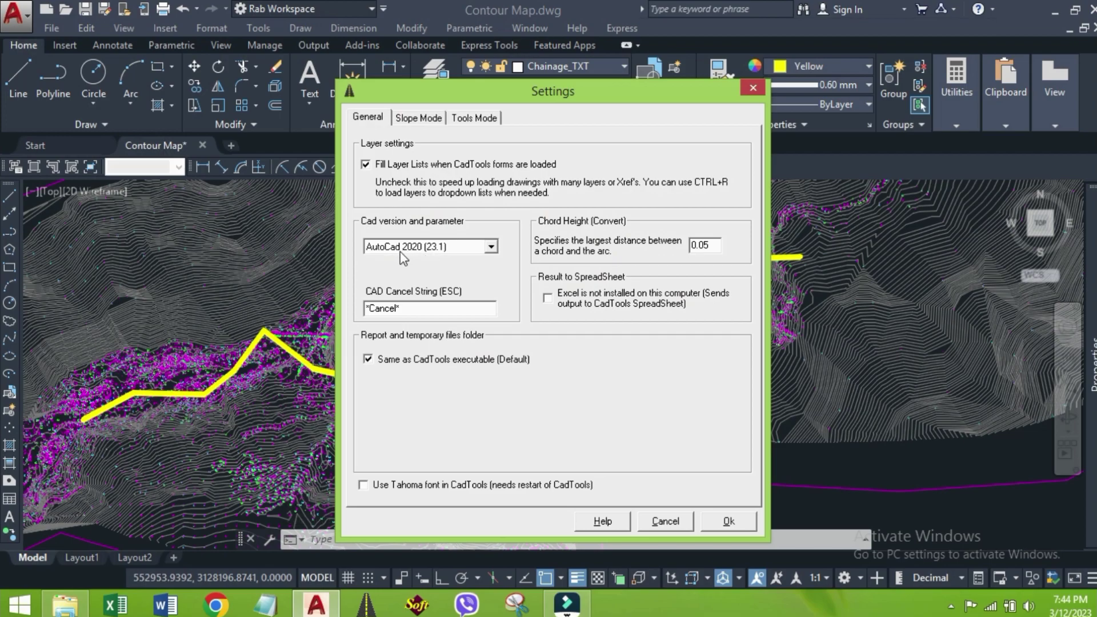
left_click(490, 247)
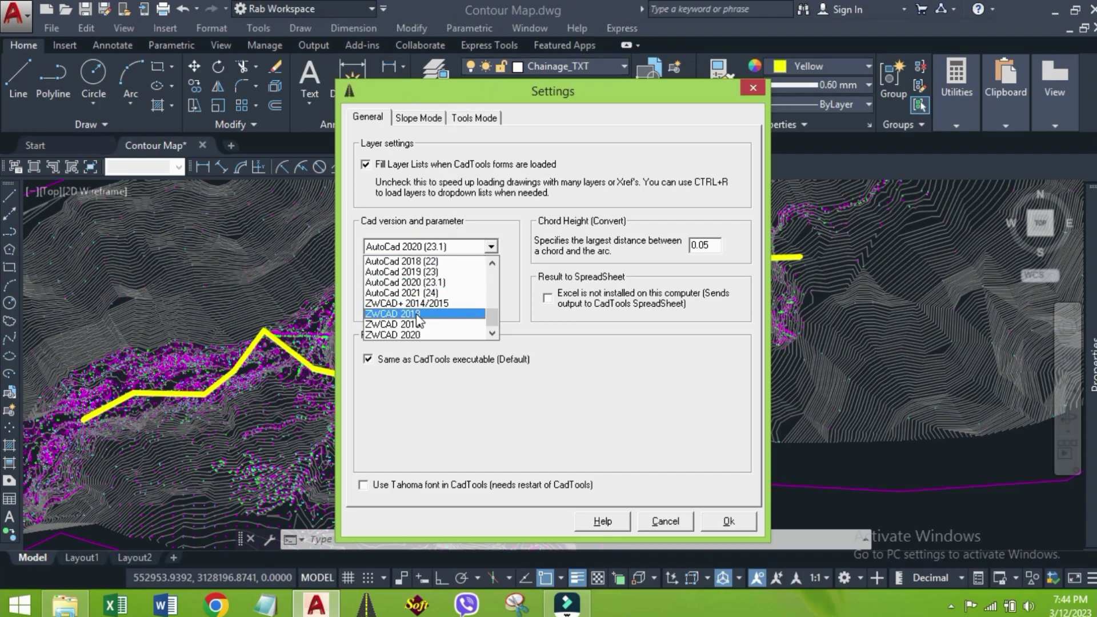
left_click(416, 282)
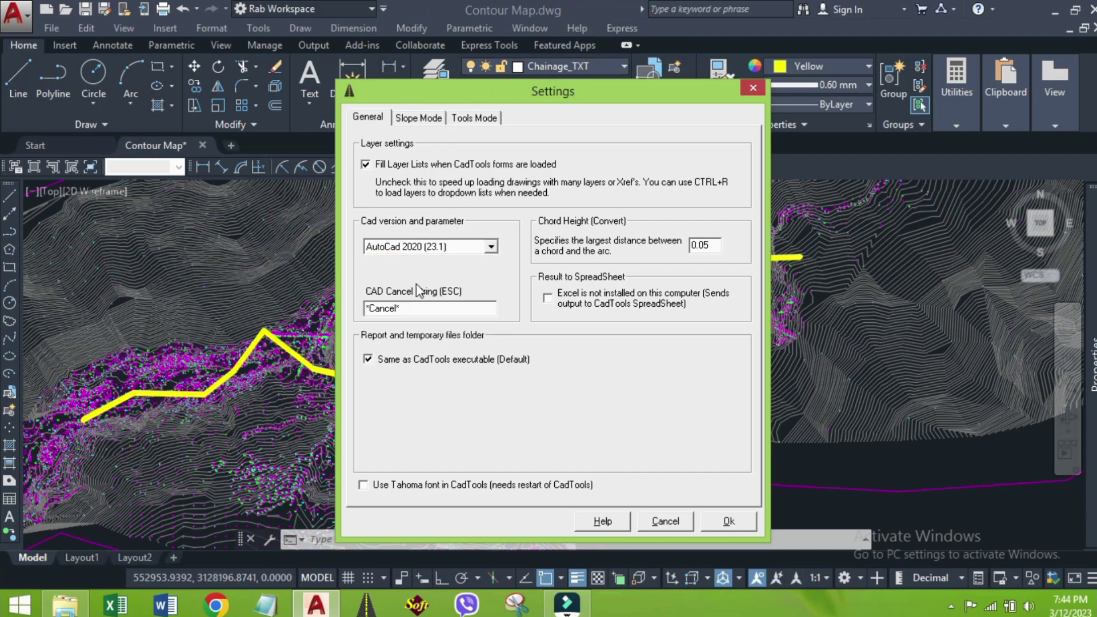
left_click(729, 521)
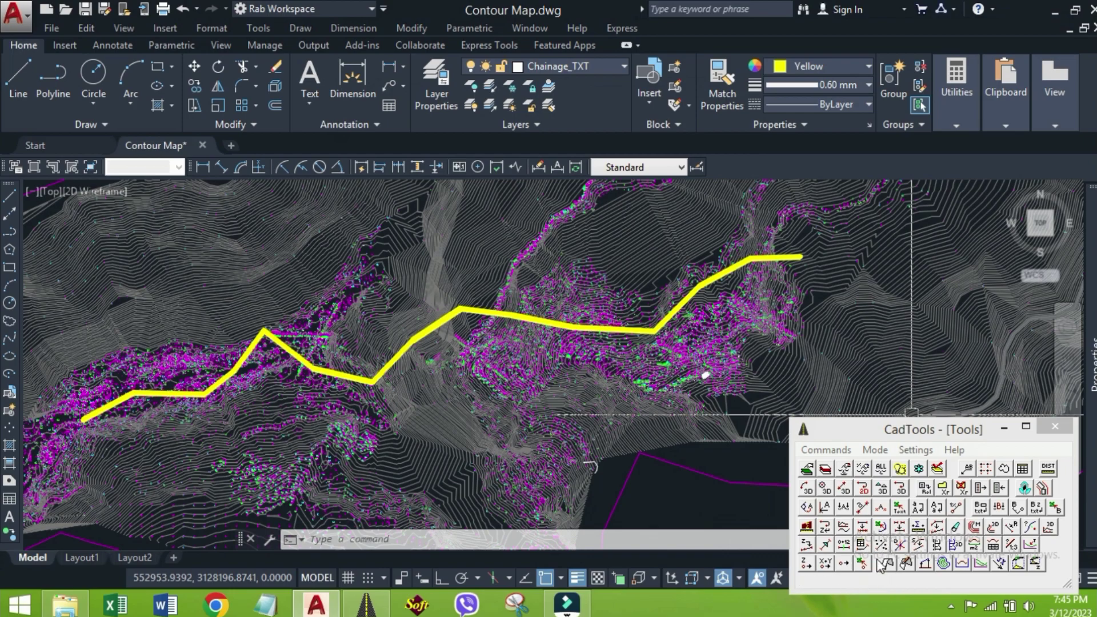
- Export the yellow polyline's 16 vertices to Excel using CadTools' Export polyline to Excel
left_click(880, 526)
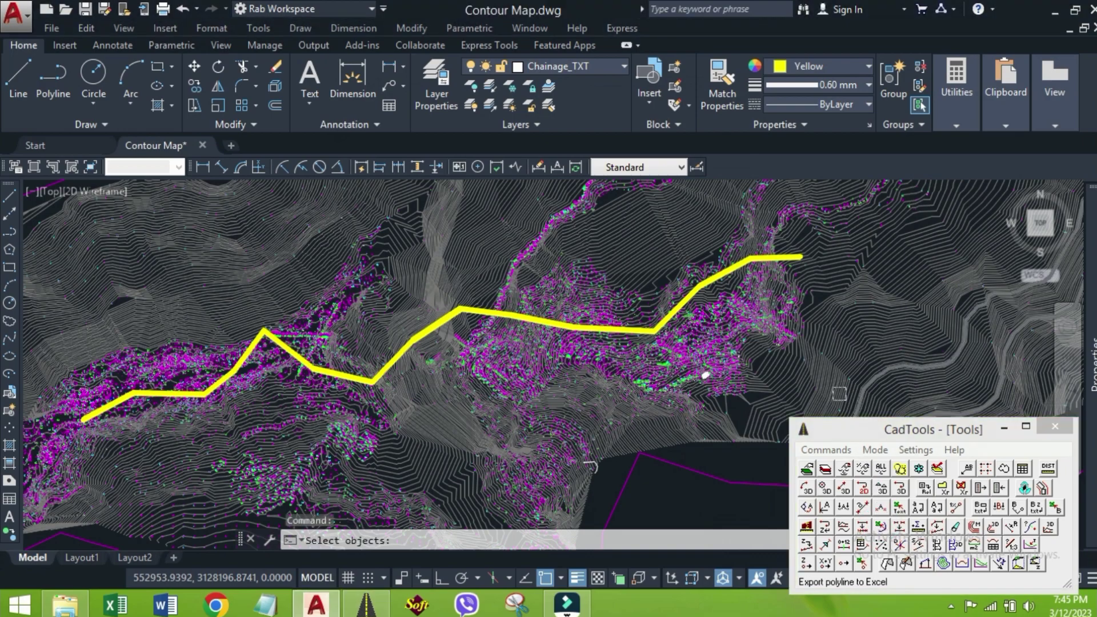
scroll(835, 235, "up", 2)
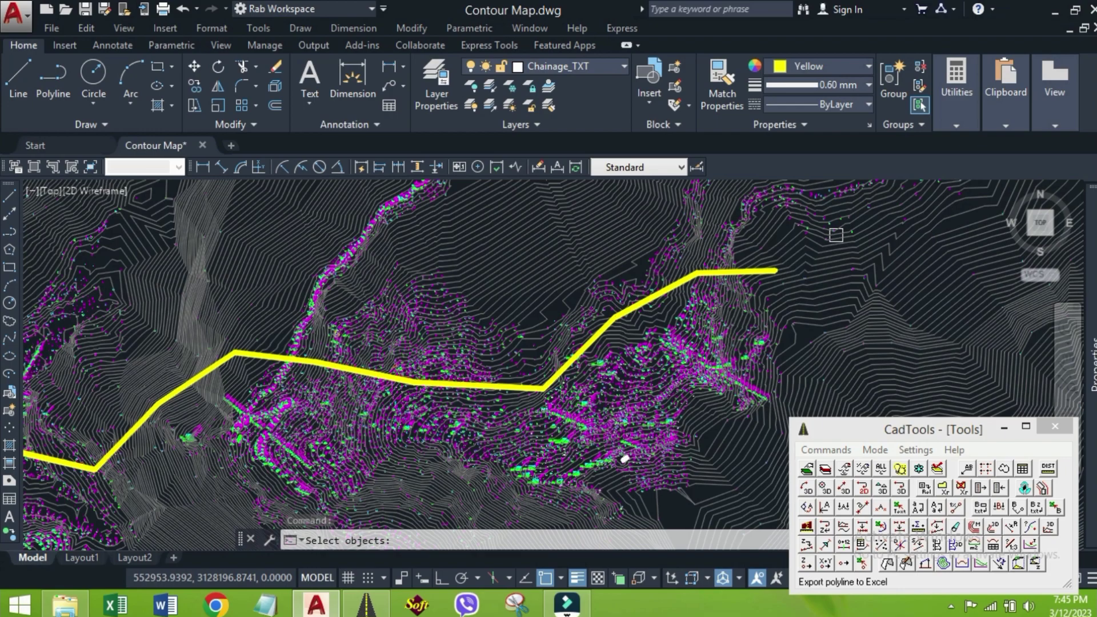
left_click(746, 274)
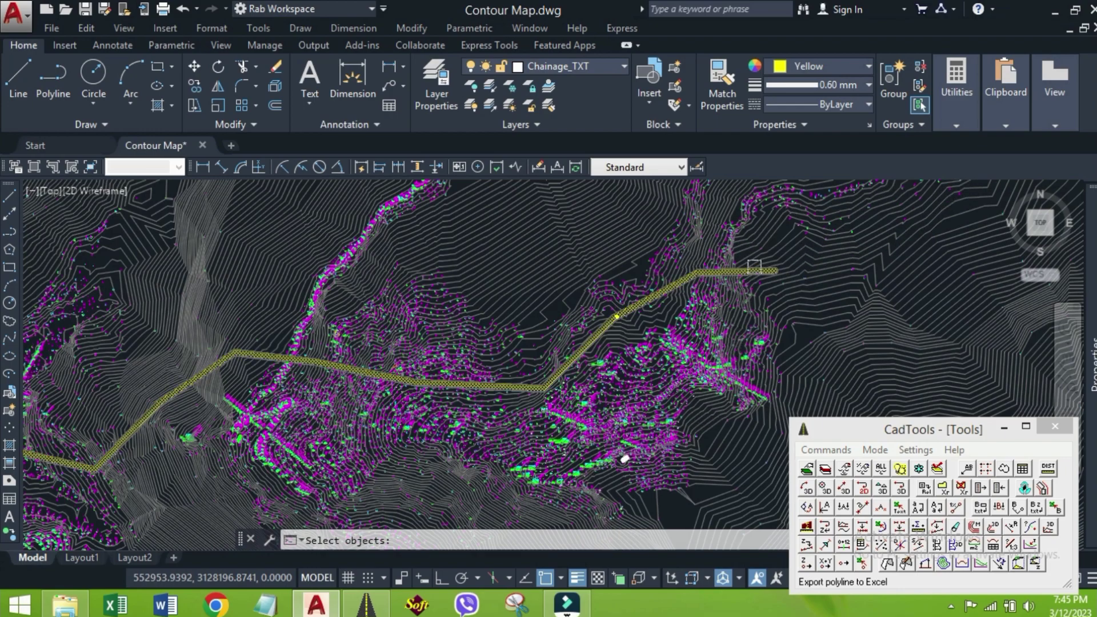
left_click(754, 269)
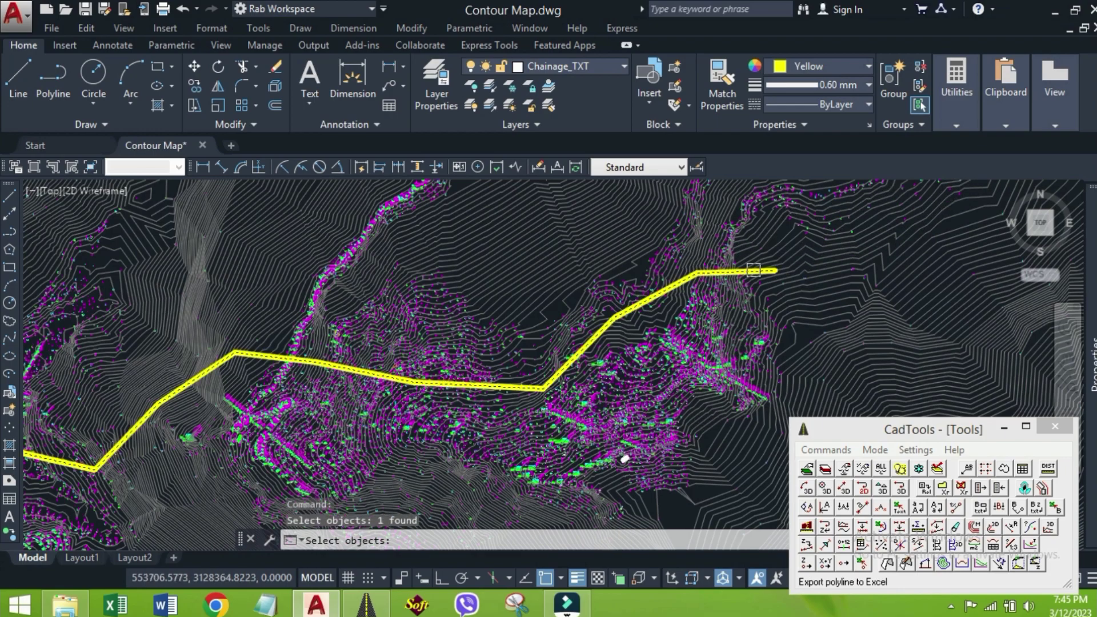
key("Return")
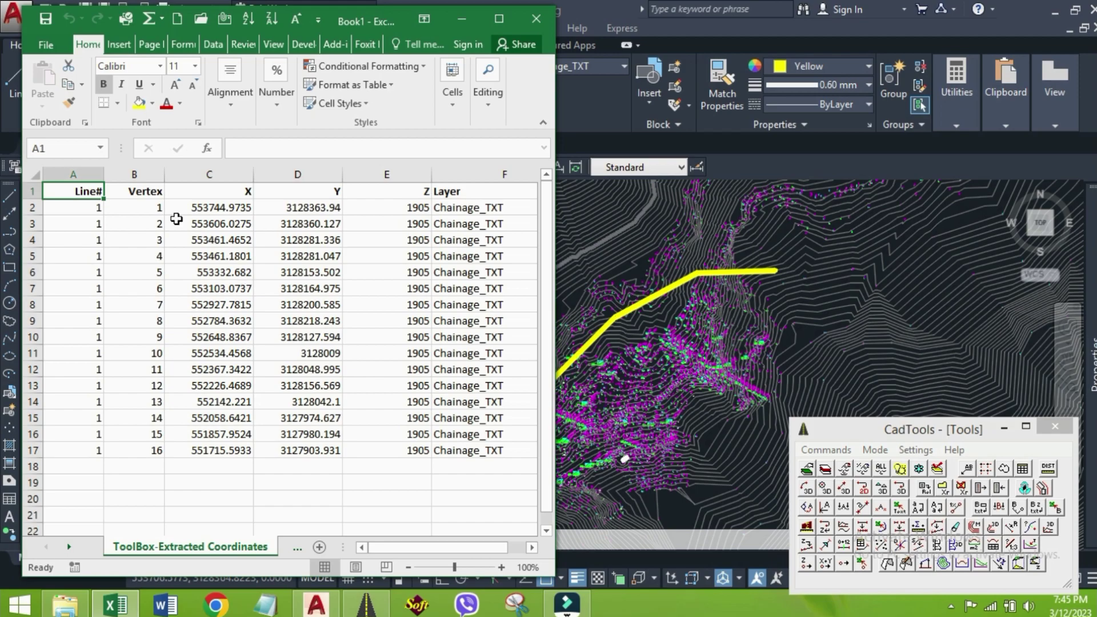
left_click(152, 206)
left_click(207, 206)
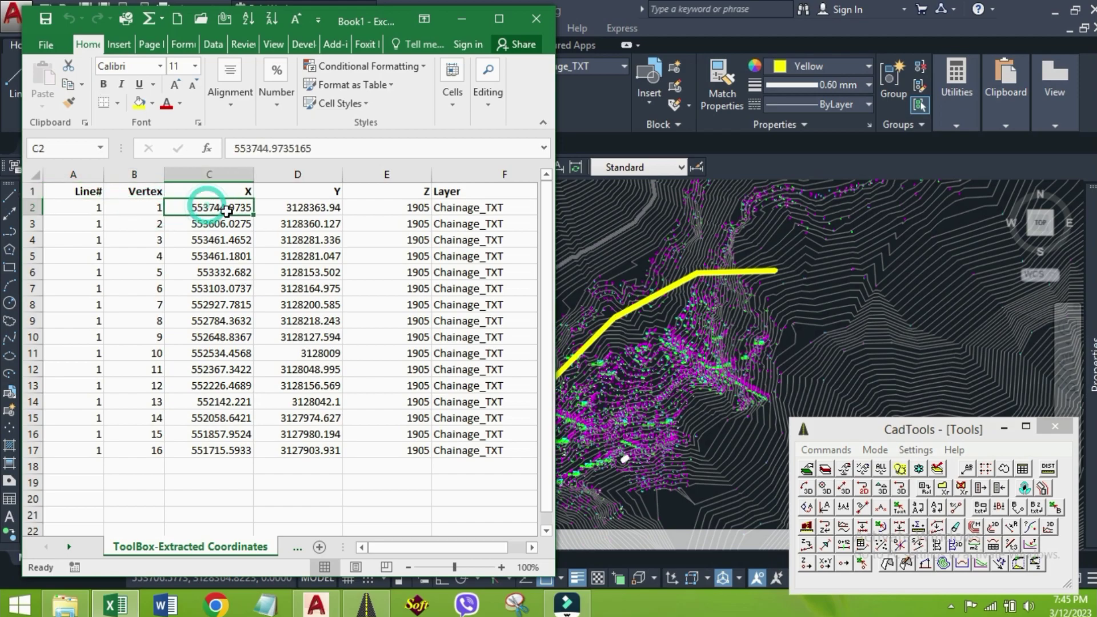
left_click(296, 210)
left_click(399, 207)
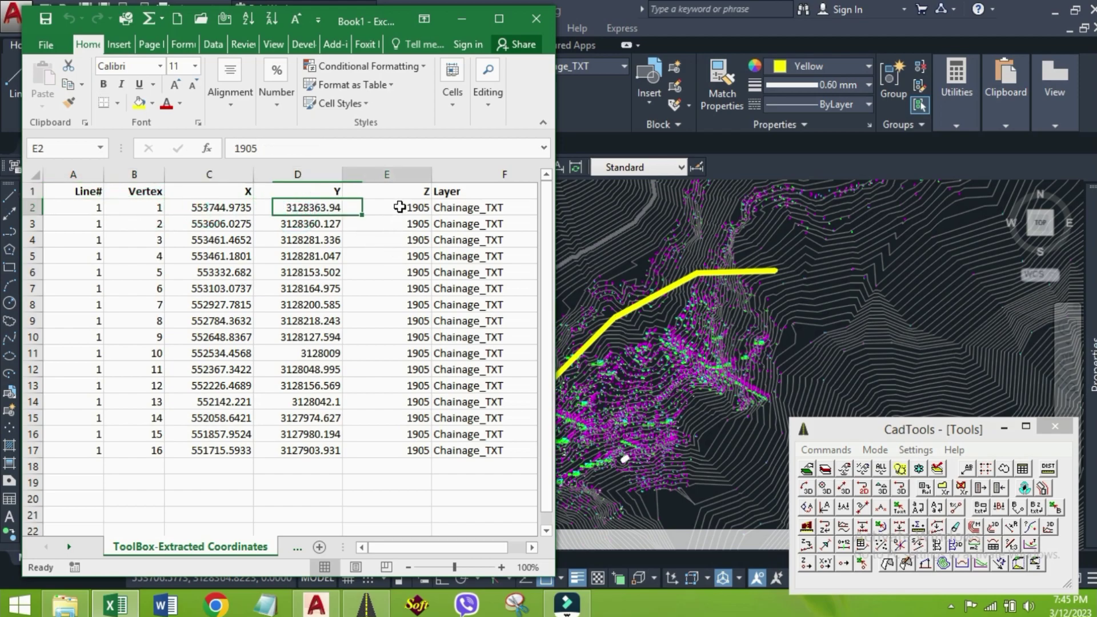
left_click(402, 319)
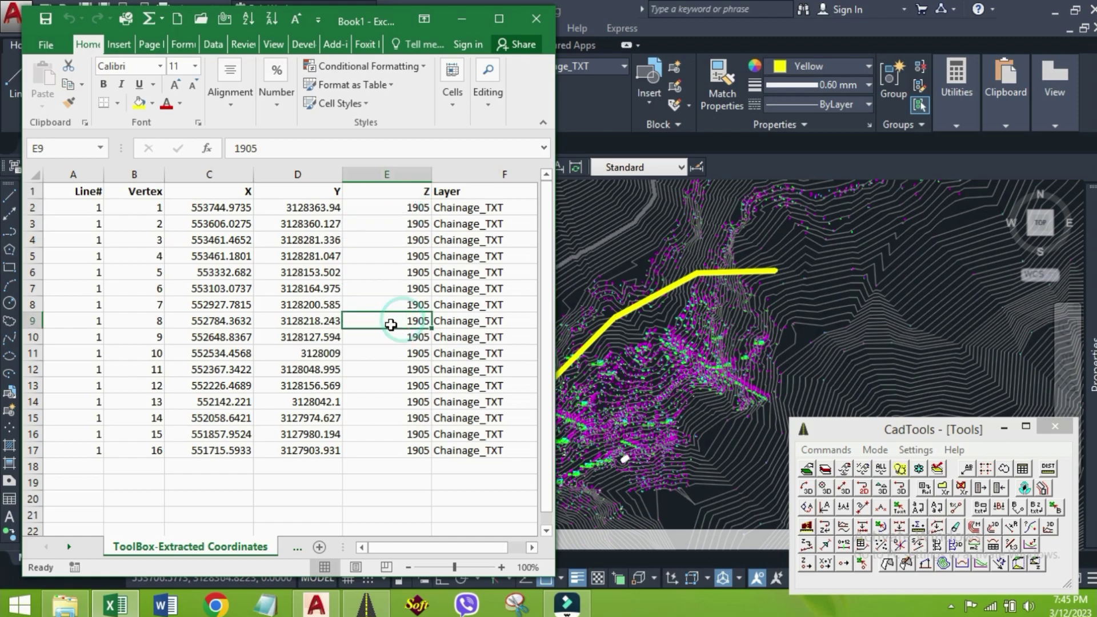
left_click(402, 210)
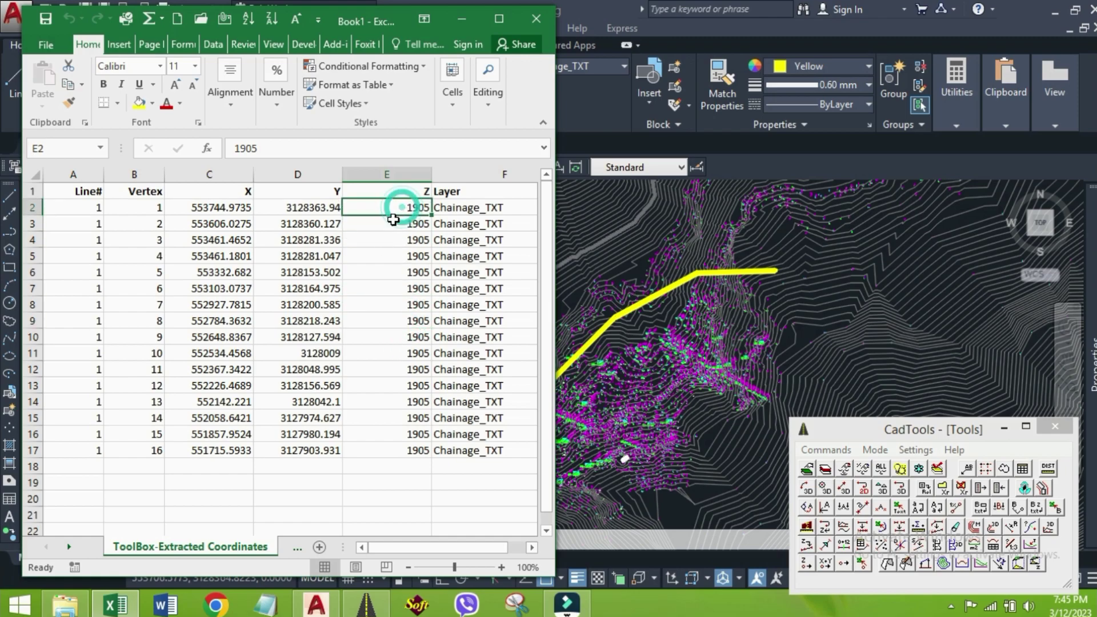
left_click(412, 236)
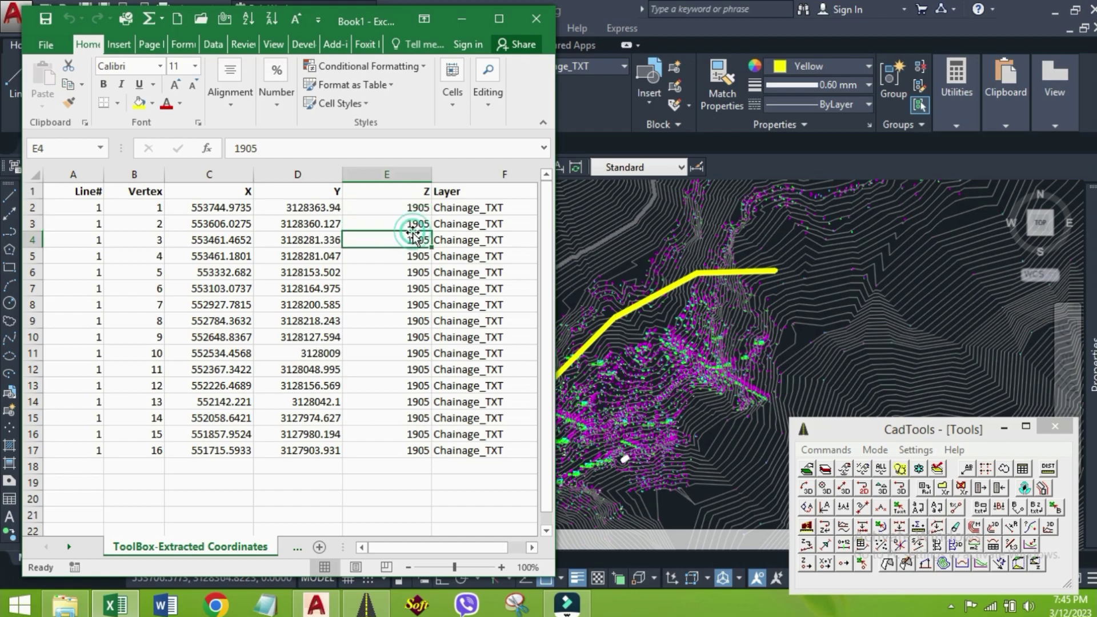
left_click_drag(413, 204, 490, 418)
left_click(231, 209)
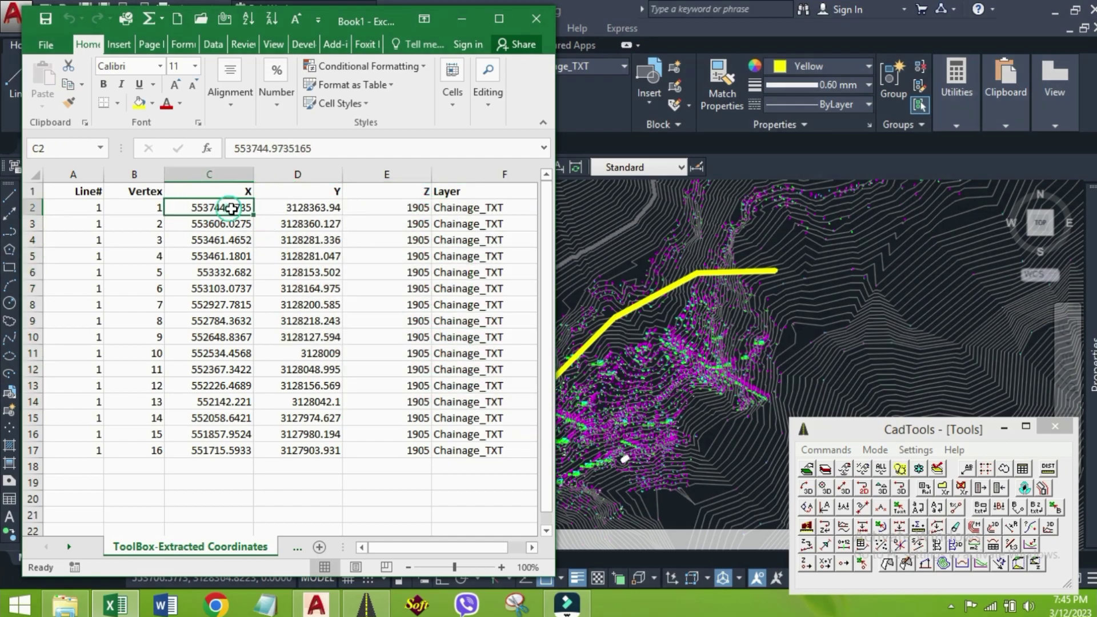
left_click(289, 210)
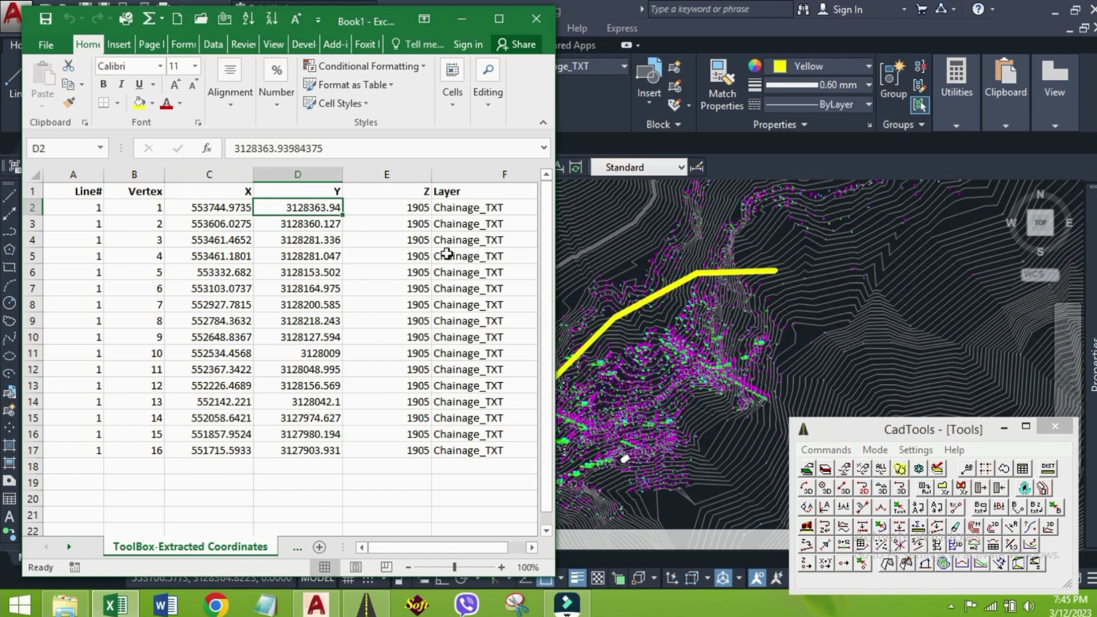
- Delete the Z and Layer values in E2:F17, then switch back to the AutoCAD drawing
left_click_drag(397, 211, 488, 448)
key("Delete")
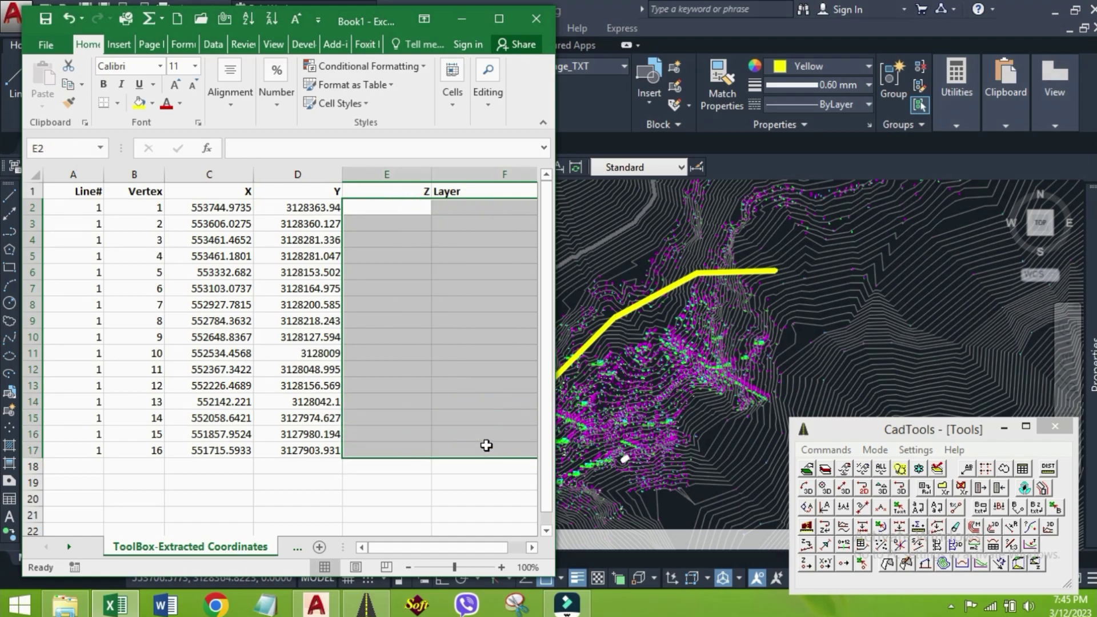
left_click_drag(222, 210, 337, 451)
left_click(397, 320)
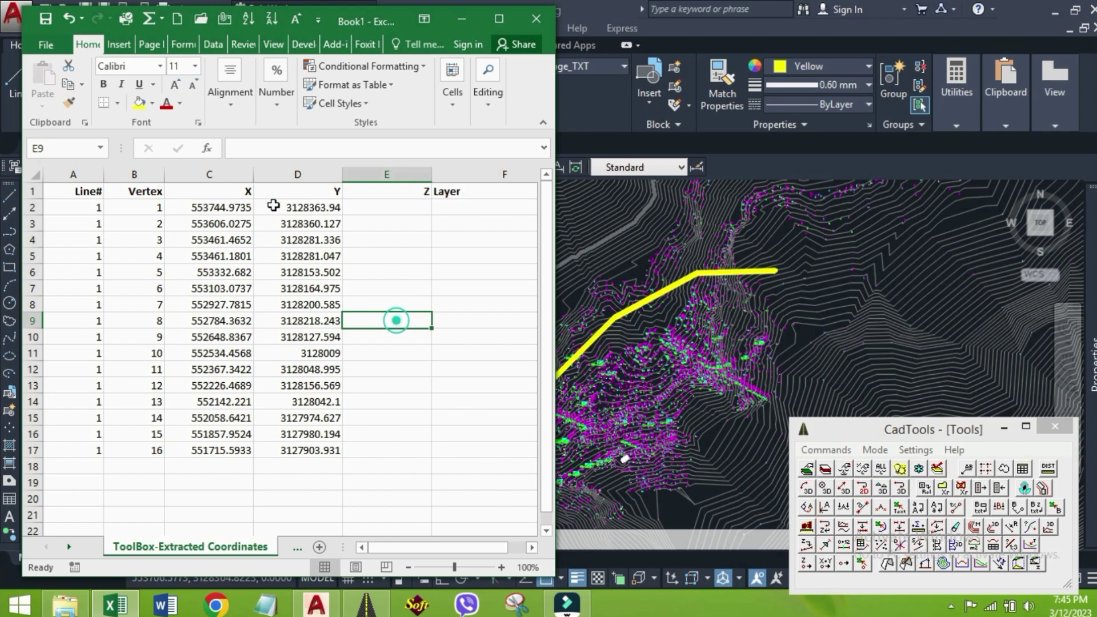
left_click(654, 296)
- Select the yellow polyline, dismiss the Office activation message, and close CadTools
left_click(657, 293)
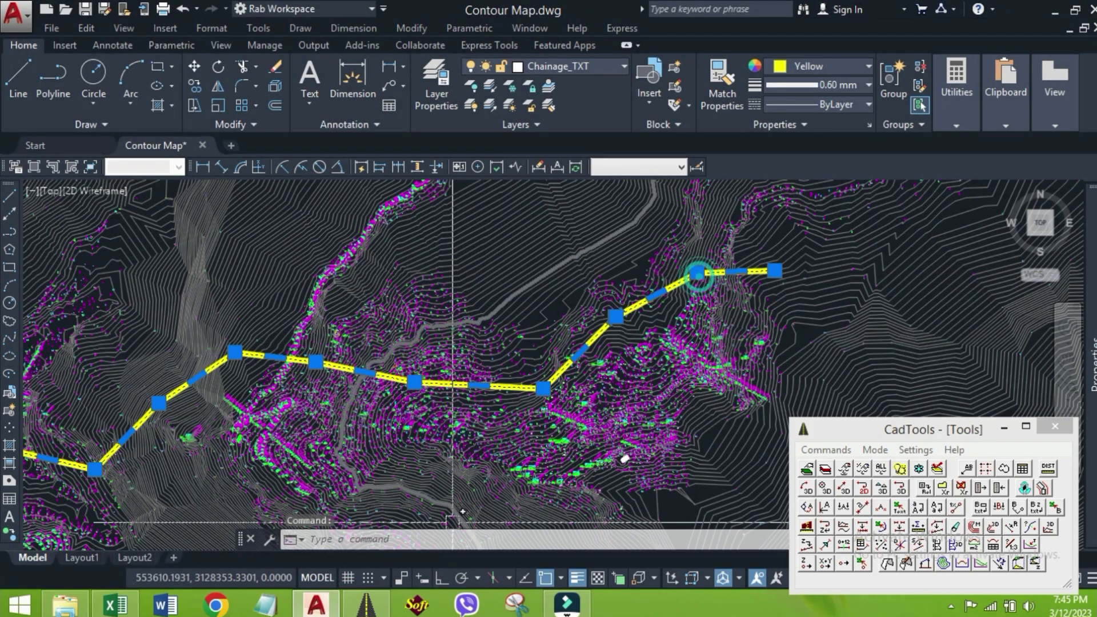
left_click(117, 604)
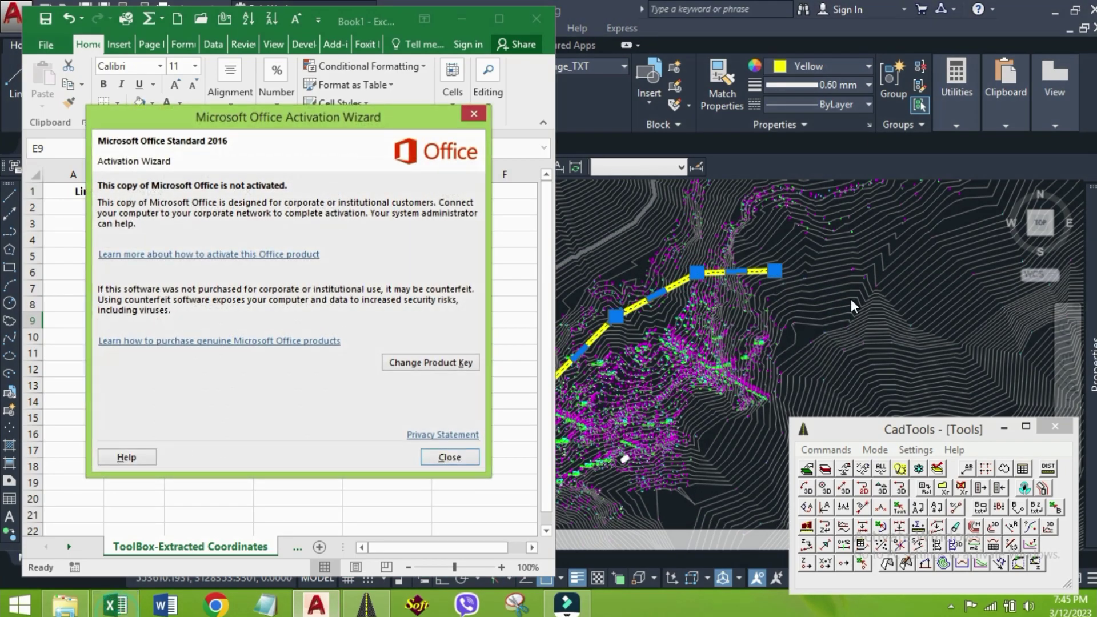
left_click(473, 114)
mouse_move(1074, 412)
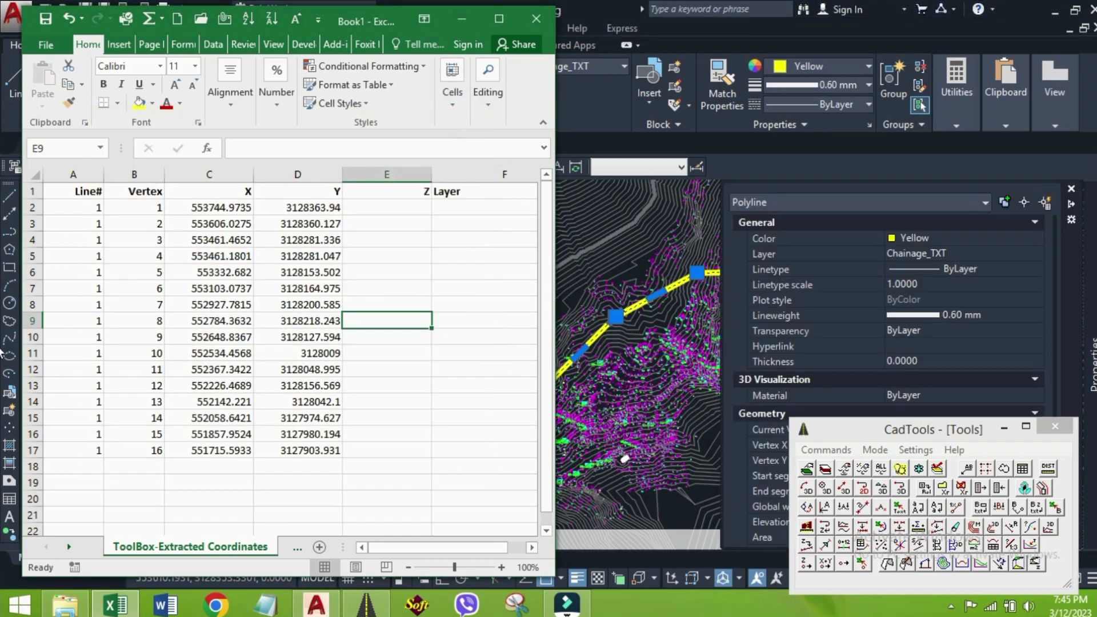
left_click(1056, 427)
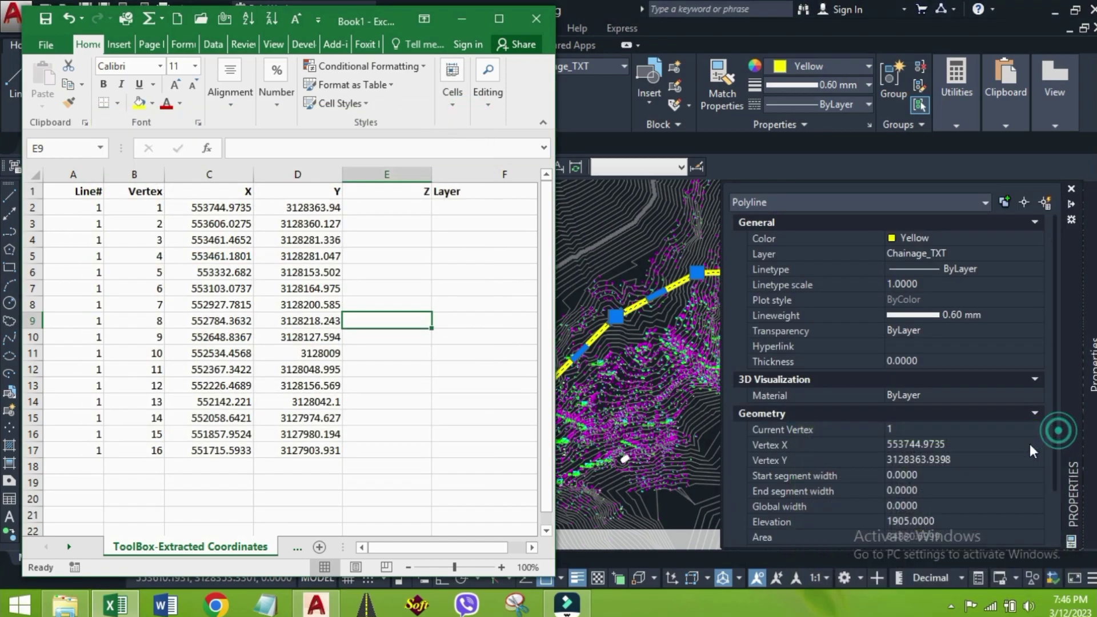
- Compare the first vertex's X/Y in Properties with Excel cells C2 and D2
left_click(963, 443)
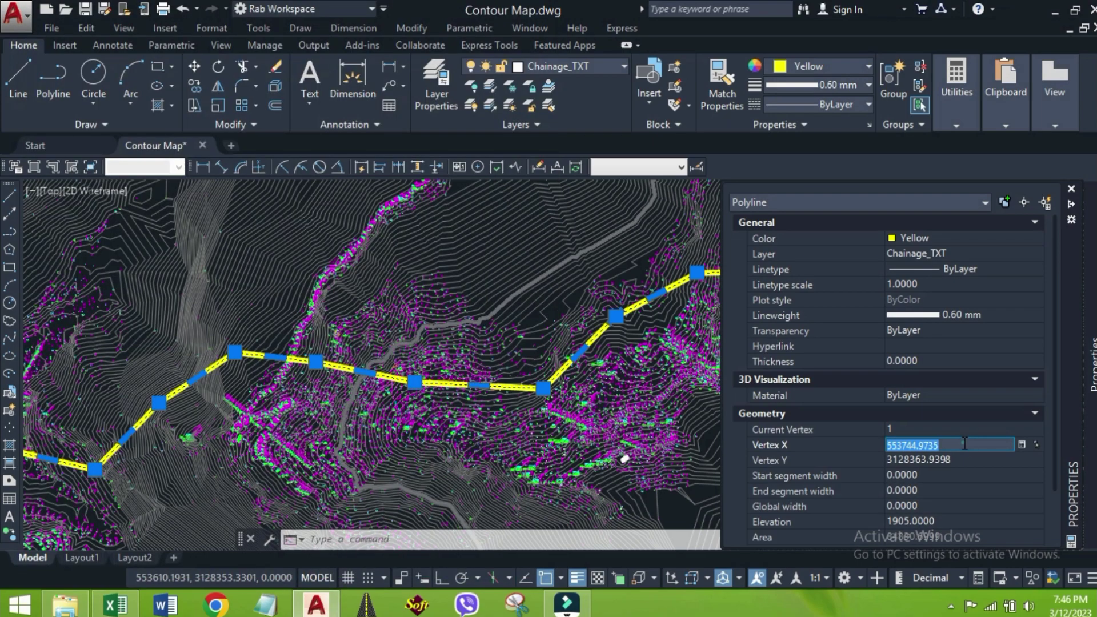
left_click(117, 607)
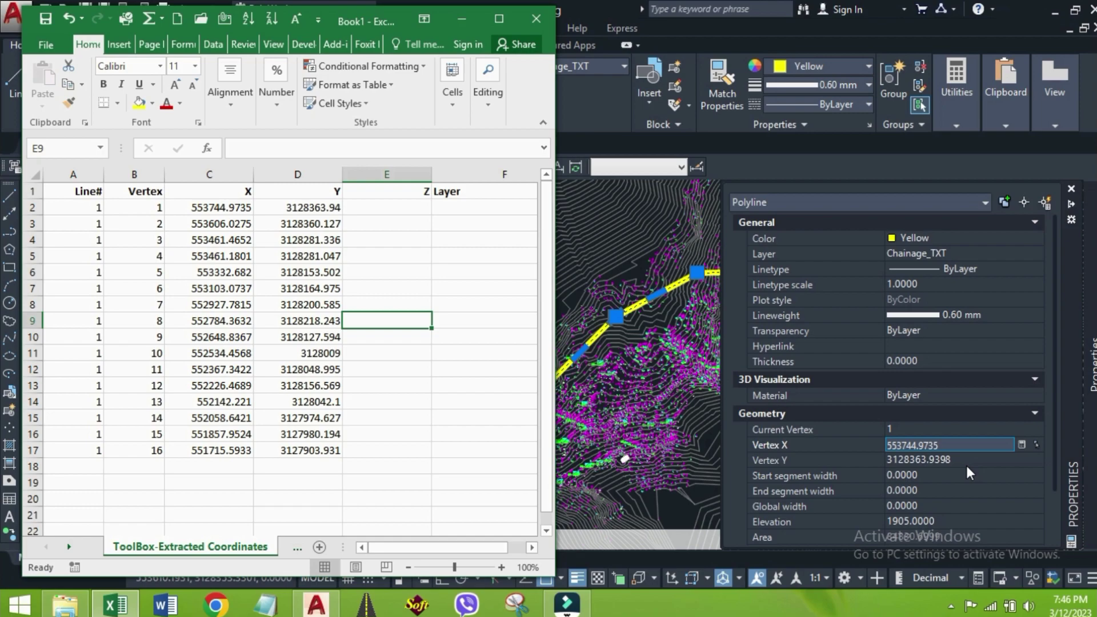
left_click(312, 272)
left_click(318, 207)
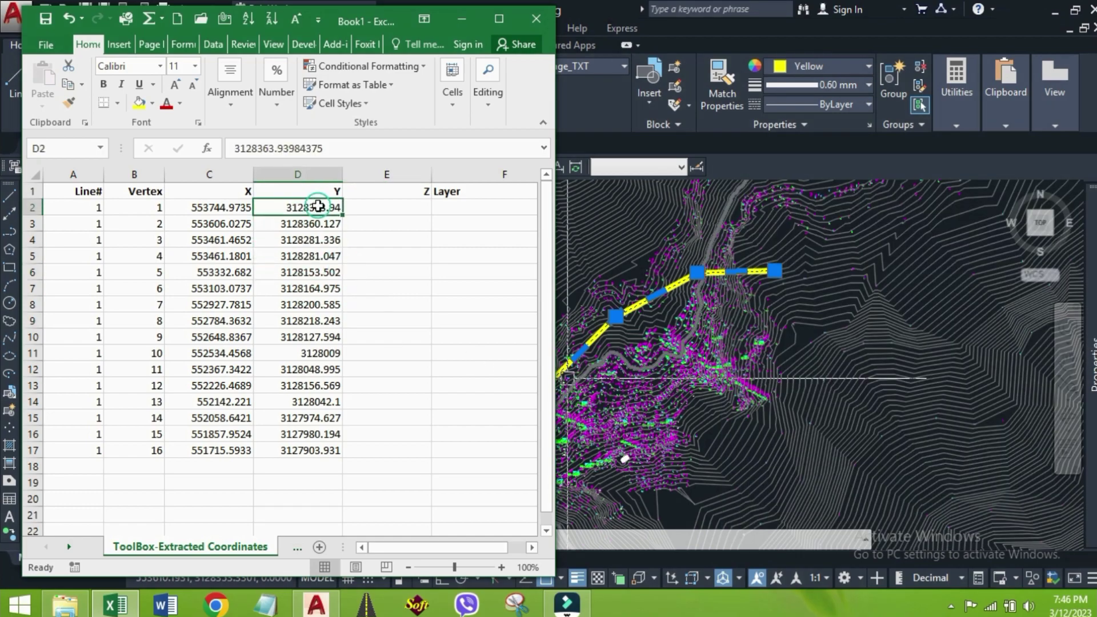